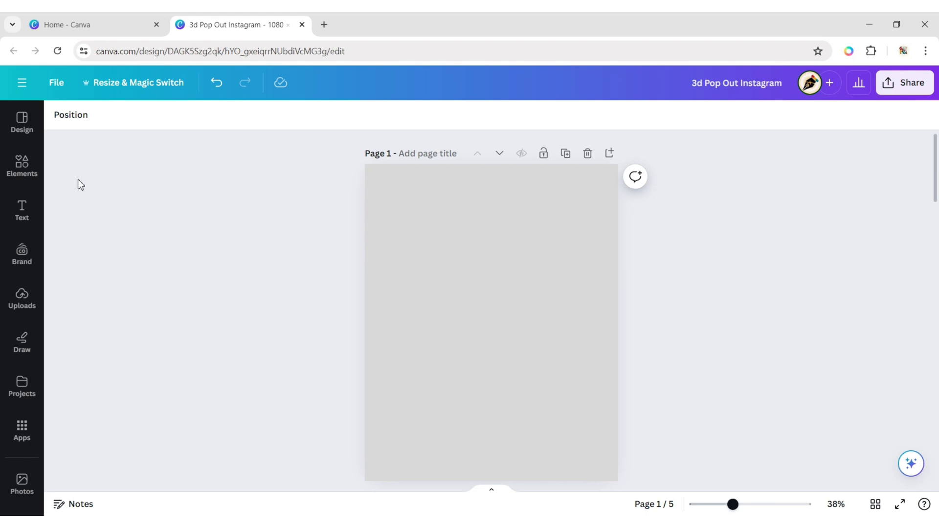
Search the elements library for "instagram post" and limit the results to graphics
left_click(14, 165)
type("i")
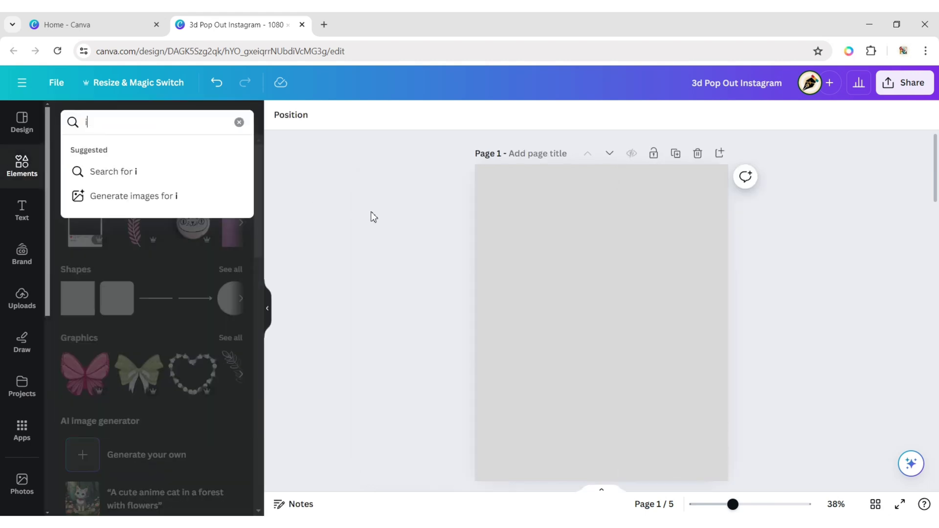
type("nstagram post")
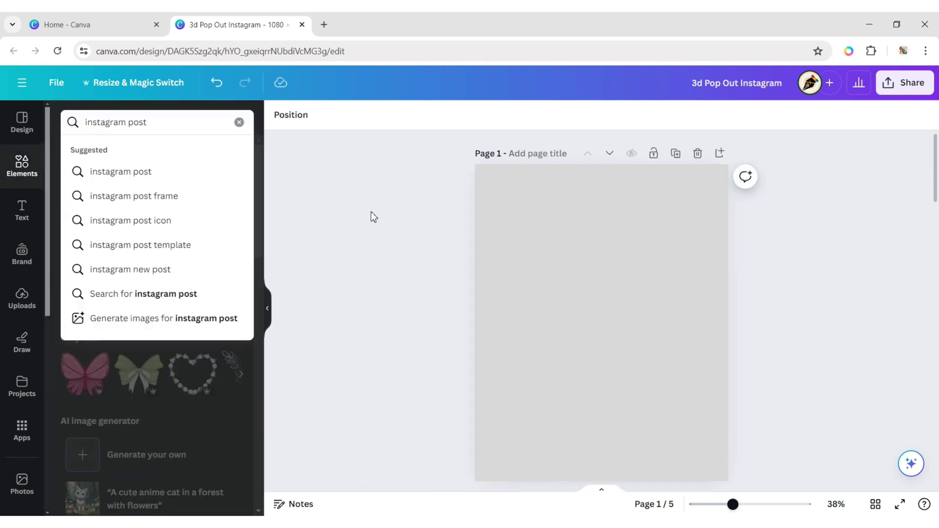
key("Return")
left_click(114, 152)
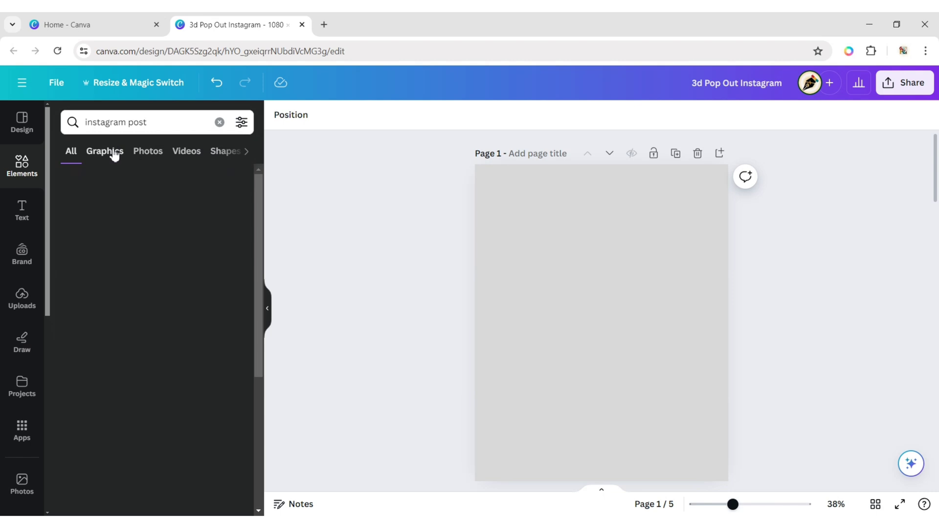
Add the white Instagram post frame with the black Follow label and move it to the lower half of the page
left_click(95, 303)
left_click(267, 309)
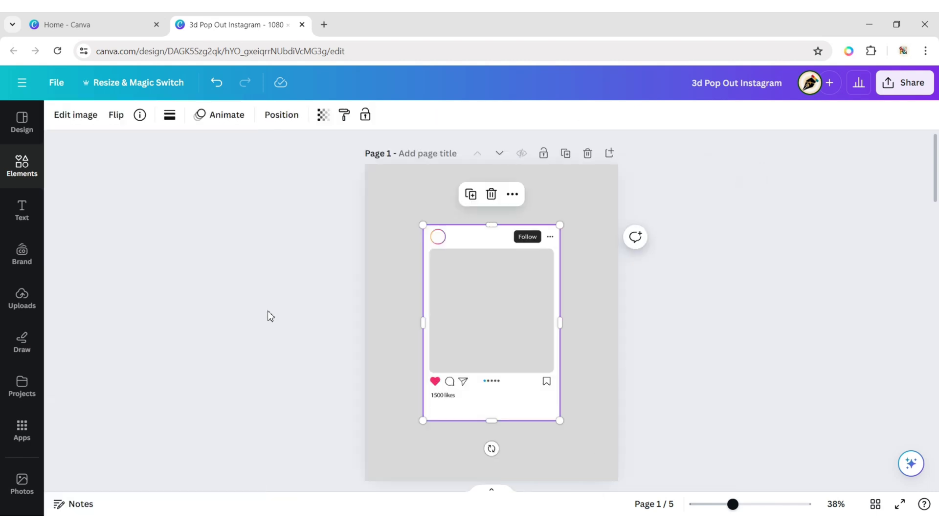
left_click(753, 348)
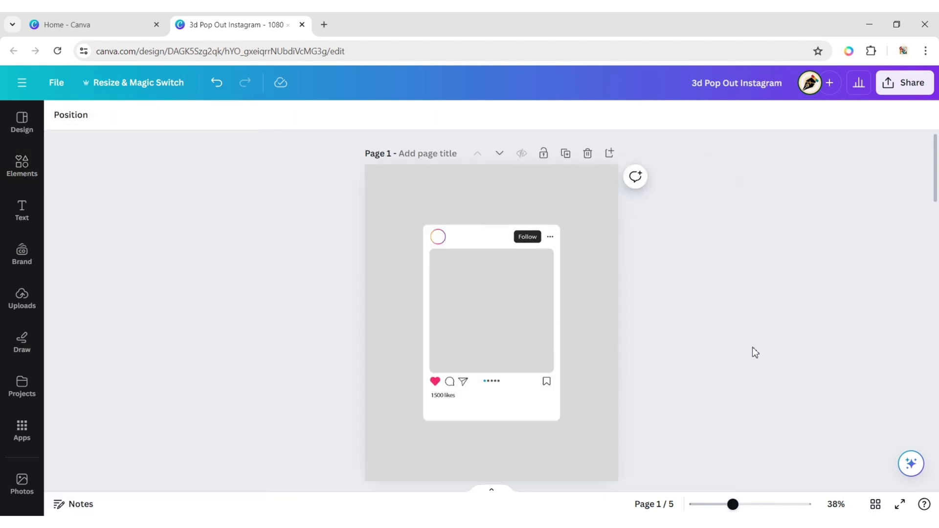
left_click_drag(455, 308, 466, 336)
left_click(801, 321)
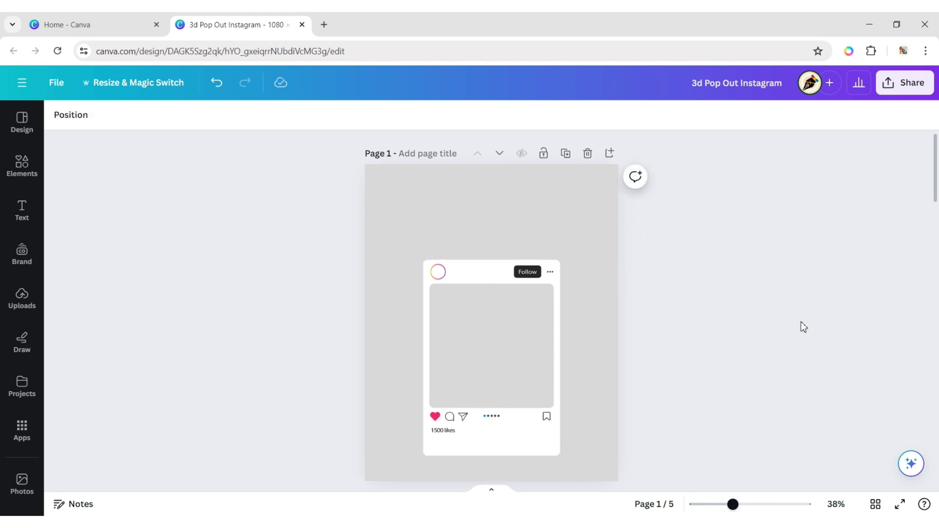
Search the photos for "selfie woman" and add the picture of the woman in a pink sweater holding a phone
left_click(25, 484)
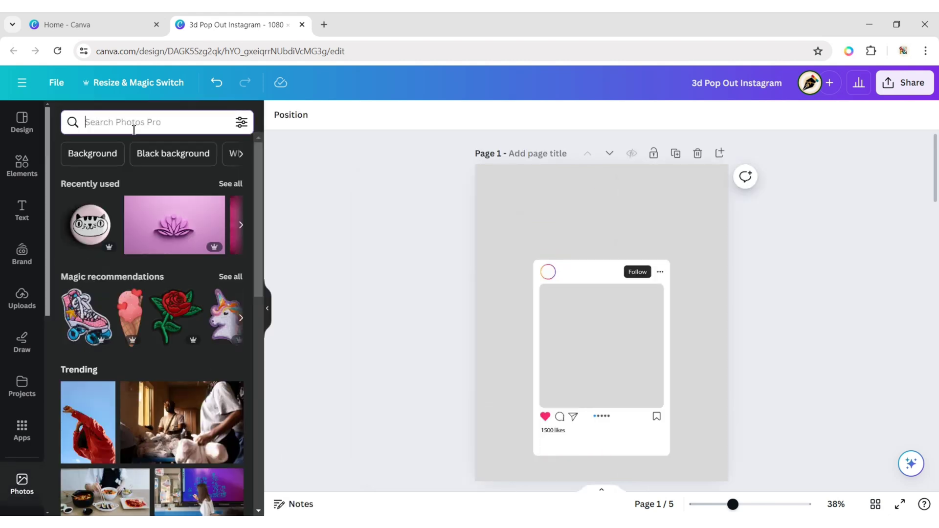
type("selfie")
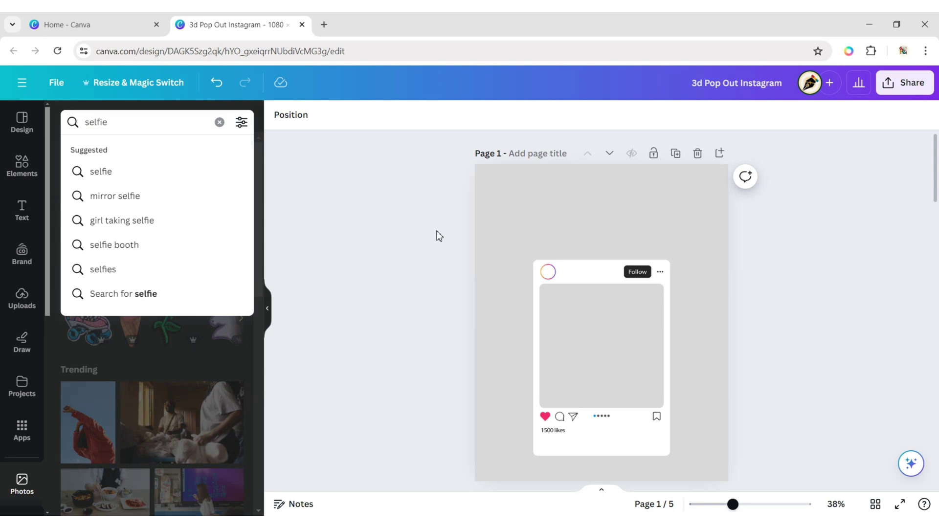
type(" woman")
key("Return")
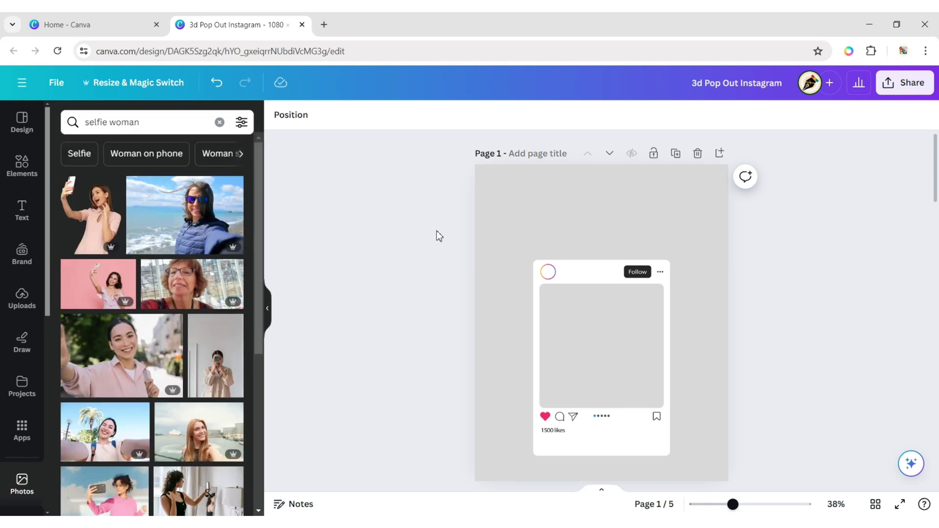
scroll(249, 293, "down", 4)
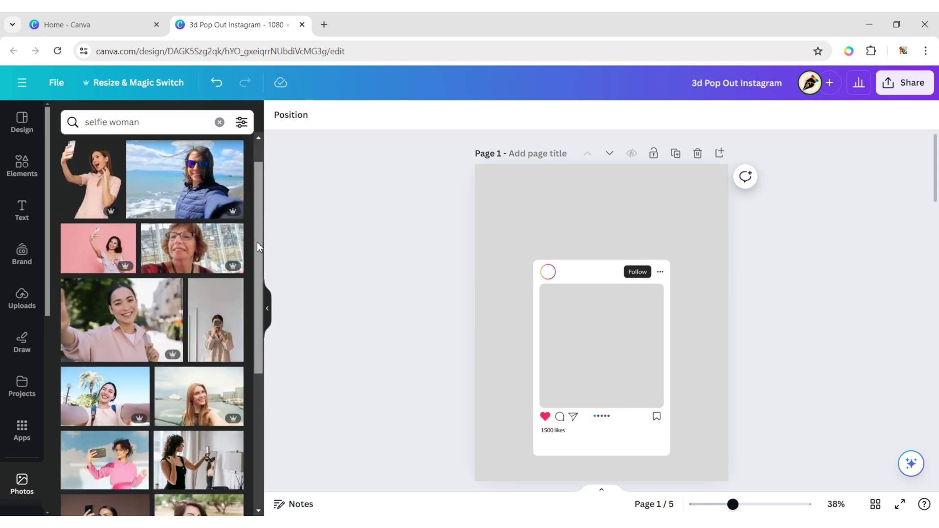
left_click(99, 311)
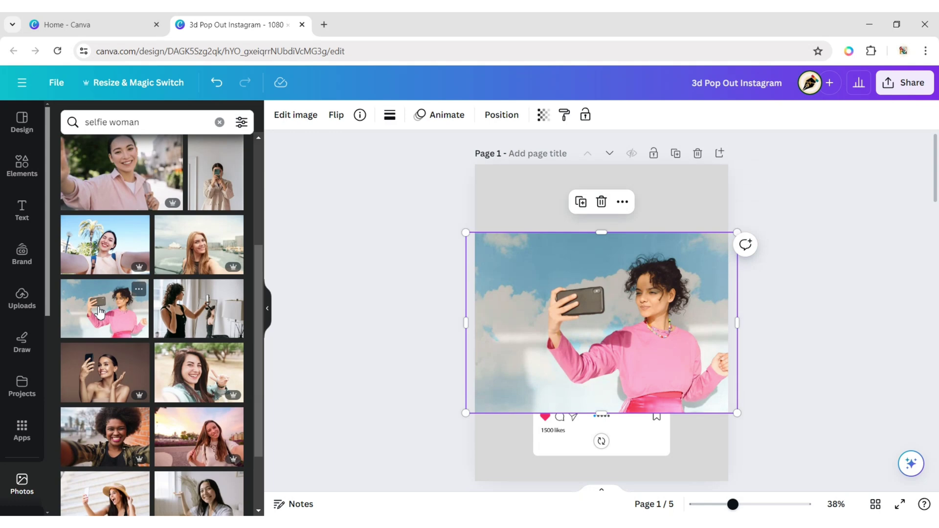
left_click(268, 310)
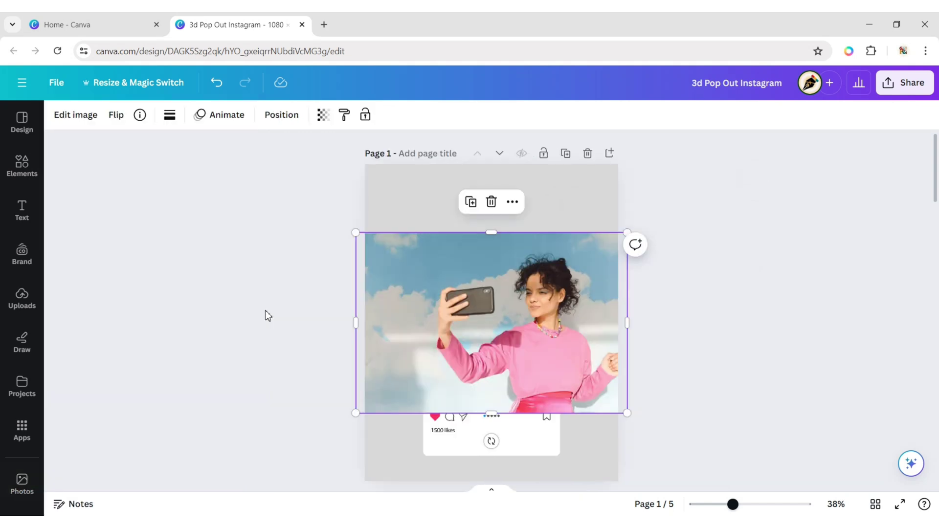
Remove the background of the selfie photo with BG Remover
left_click(76, 115)
left_click(96, 210)
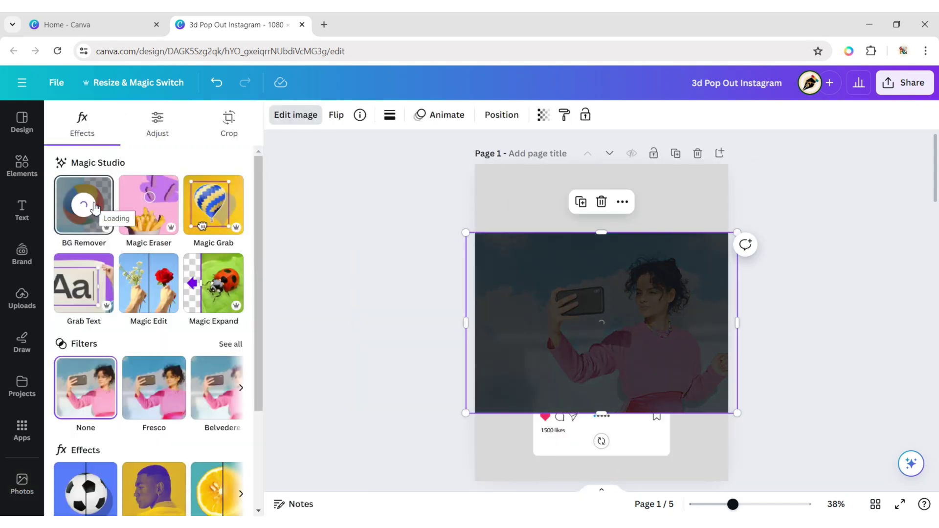
key("Escape")
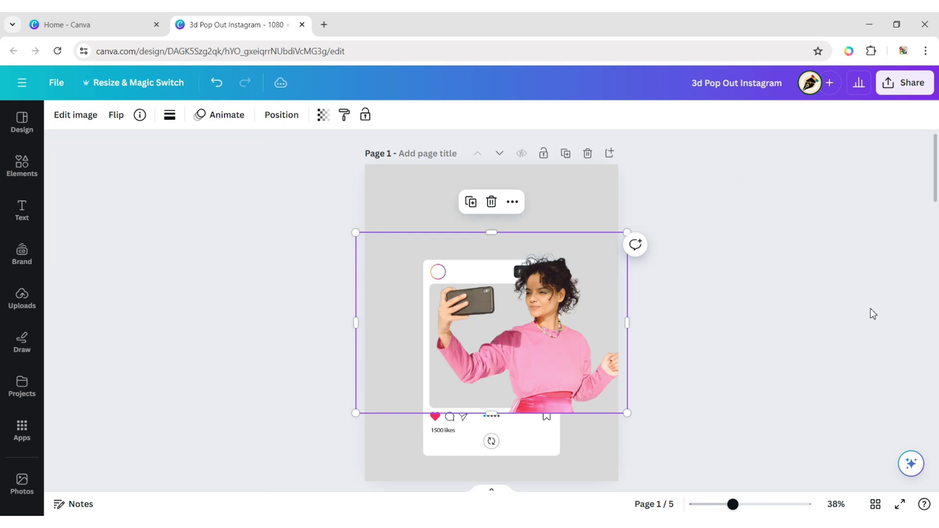
Position the woman's cutout over the post frame and enlarge it slightly so head, phone and hands extend past the frame
left_click_drag(555, 351, 500, 351)
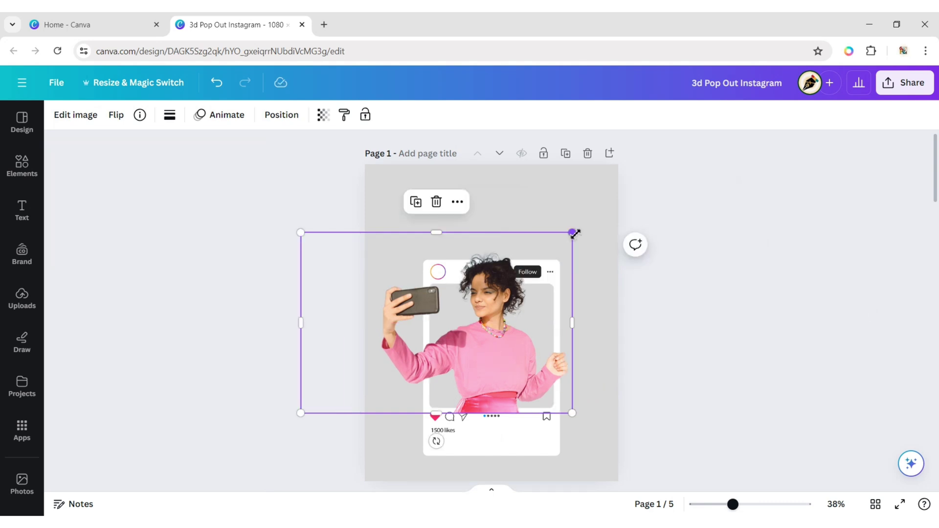
left_click_drag(573, 233, 593, 219)
mouse_move(503, 310)
left_mouse_down()
mouse_move(495, 316)
mouse_move(503, 309)
left_mouse_up()
left_click_drag(593, 217, 581, 225)
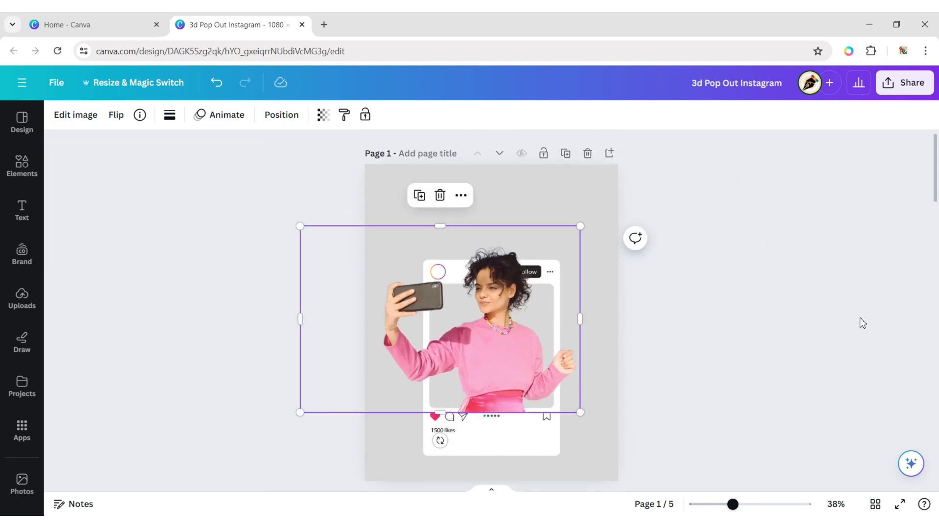
left_click_drag(500, 341, 501, 343)
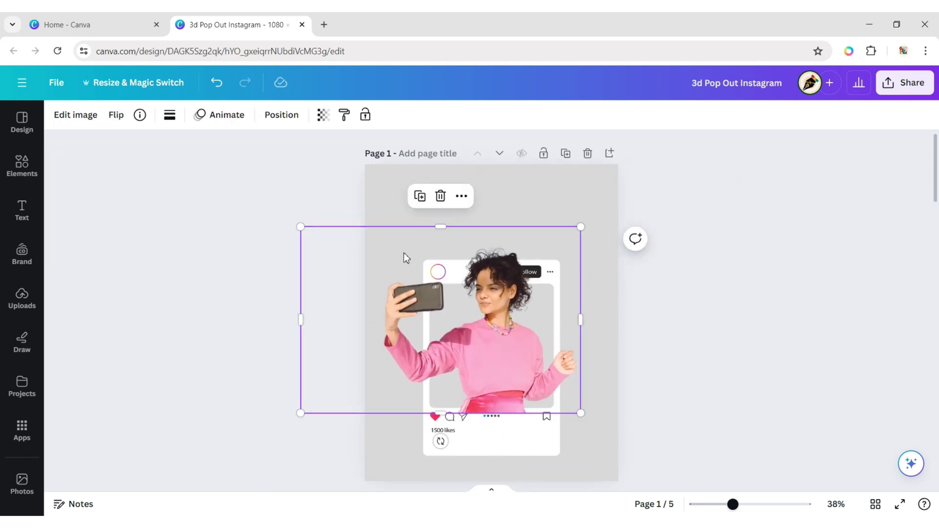
Send the woman's cutout behind the post frame and place a duplicate of it exactly over the original
left_click(287, 117)
left_click(197, 173)
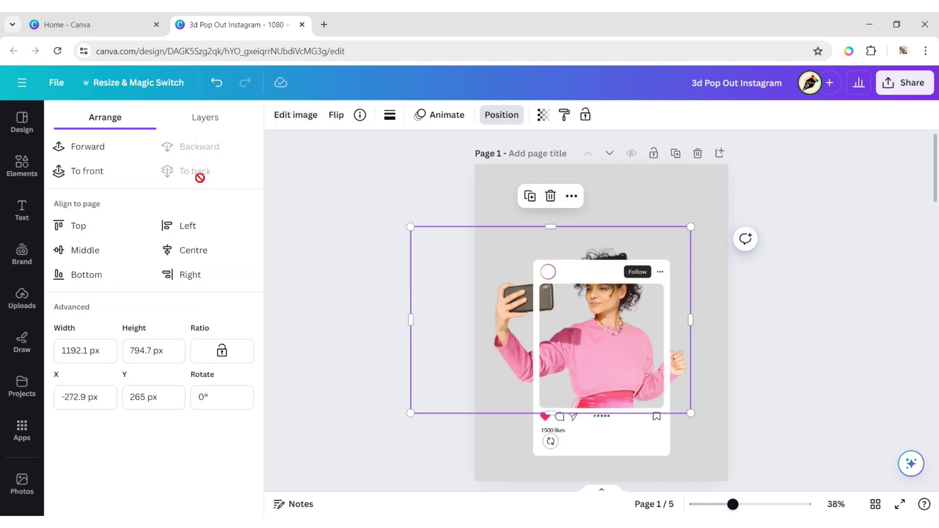
left_click(530, 196)
left_click_drag(580, 336, 575, 334)
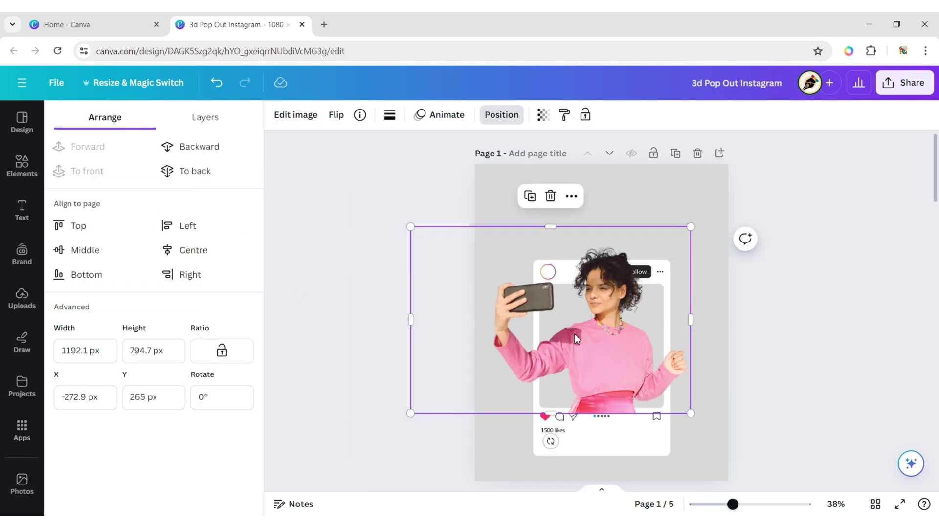
Crop the front duplicate's lower edge and phone side to about 546 × 750 px, keeping the head, torso and raised hand
left_click_drag(552, 414, 556, 403)
left_click_drag(411, 315, 563, 338)
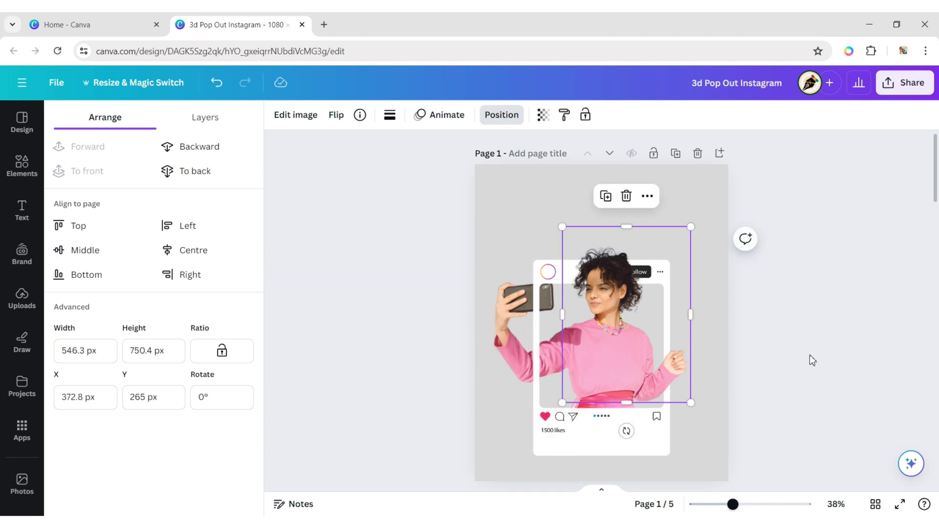
left_click(810, 354)
Duplicate the rear full-size cutout of the woman and align the copy exactly with the original
left_click(393, 339)
left_click(416, 198)
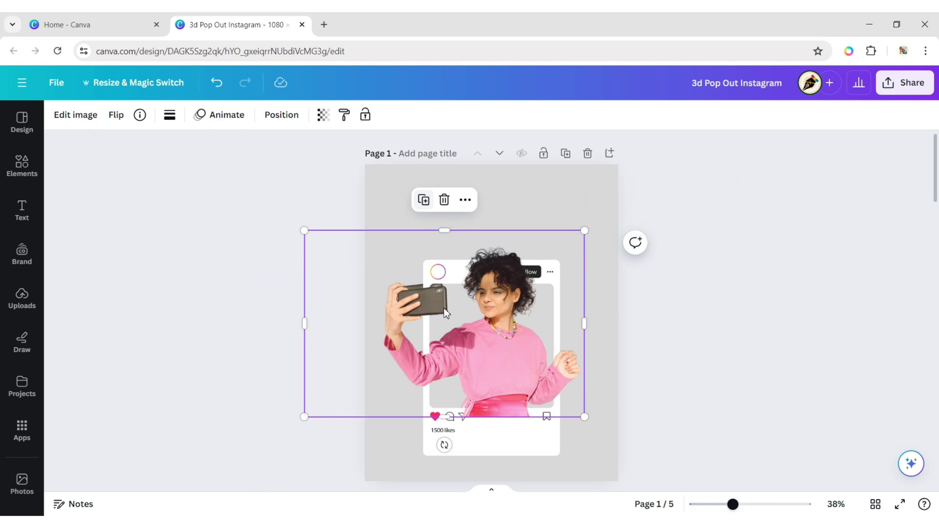
left_click_drag(458, 359, 454, 355)
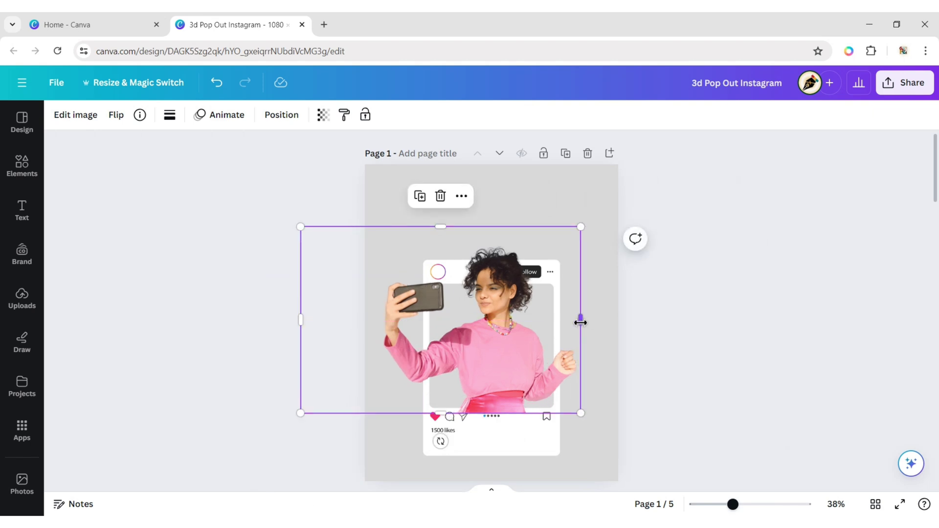
Crop the new duplicate on all four sides to just the part of the phone that overlaps the post frame
left_click_drag(581, 323, 462, 321)
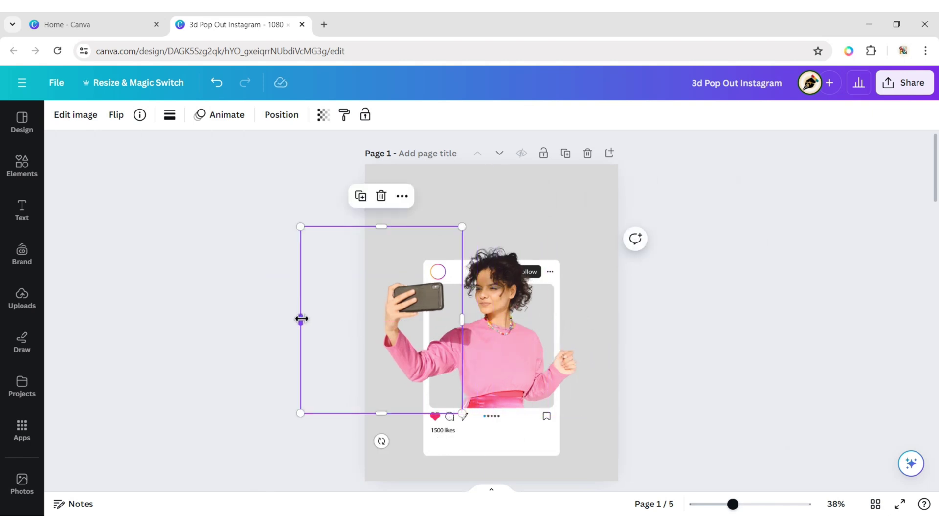
left_click_drag(301, 319, 402, 319)
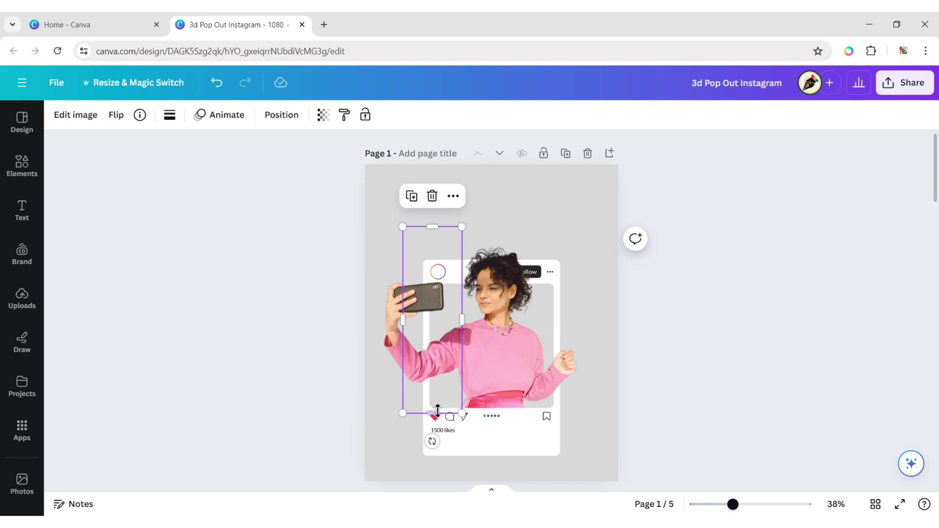
left_click_drag(438, 411, 433, 320)
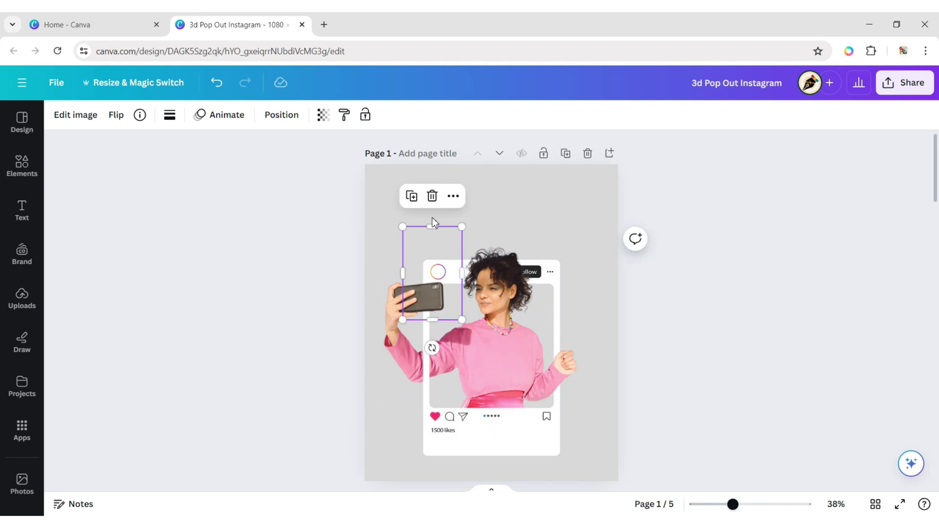
left_click_drag(432, 223, 432, 274)
left_click(753, 293)
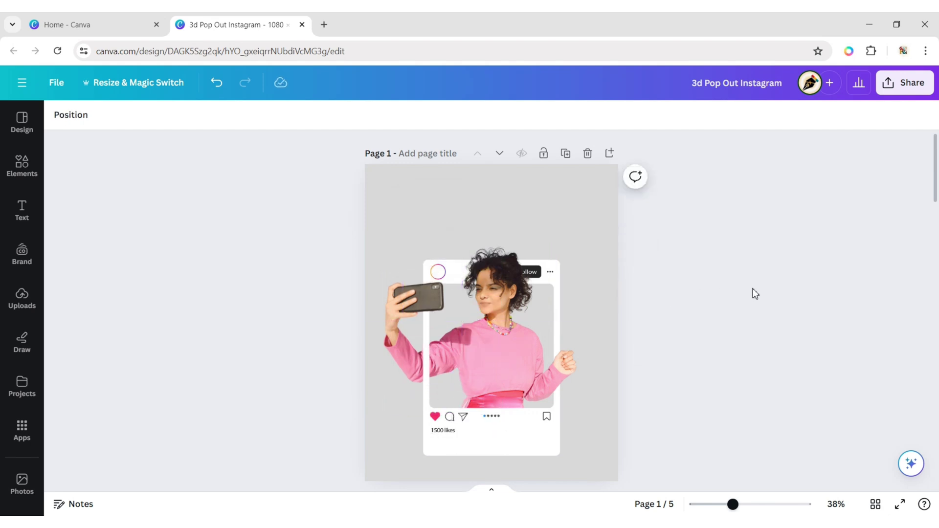
Search the elements for "pink logo" photos and add the round pink cat badge to the page
left_click(20, 166)
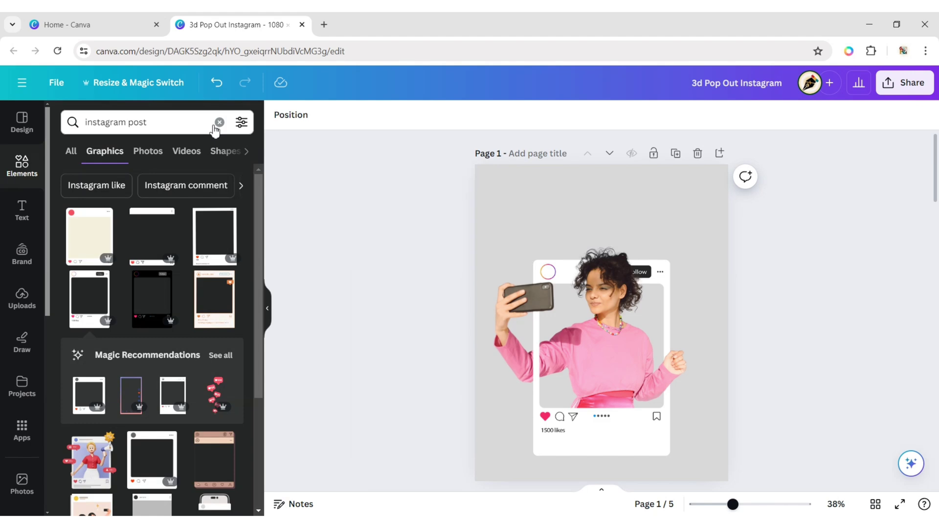
left_click(219, 122)
type("pink logo")
key("Return")
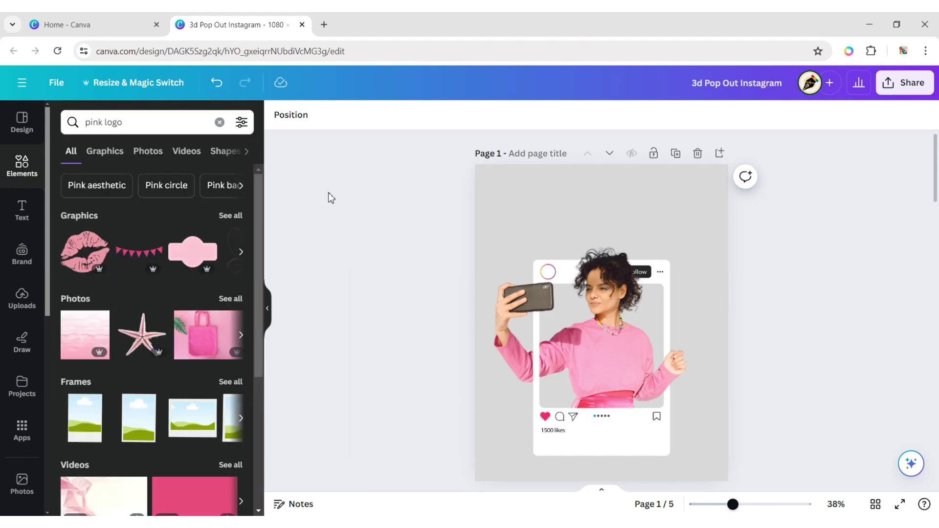
left_click(145, 156)
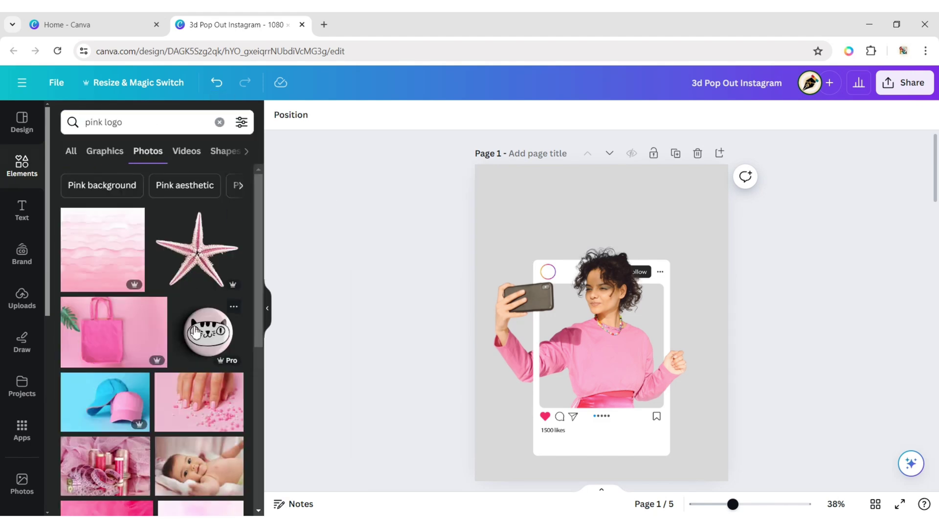
left_click(196, 333)
left_click(267, 309)
Place the small cat badge inside the profile picture circle in the header of the post frame
left_click_drag(503, 362, 451, 317)
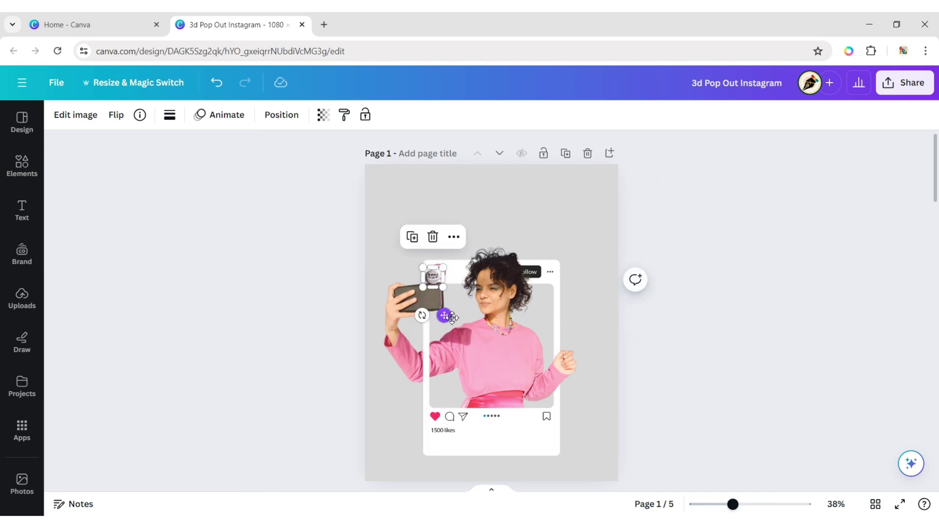
left_click(739, 294)
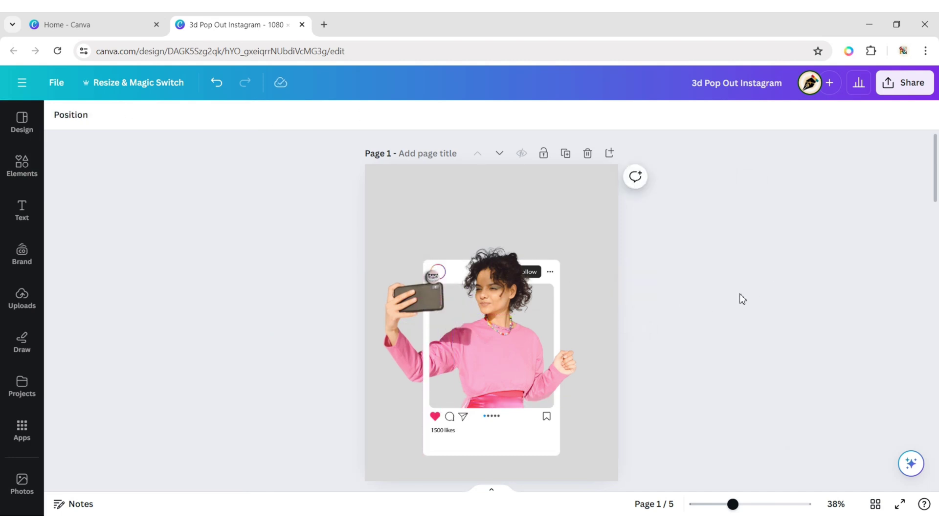
scroll(694, 298, "up", 3)
scroll(694, 298, "up", 3)
left_click_drag(286, 232, 302, 215)
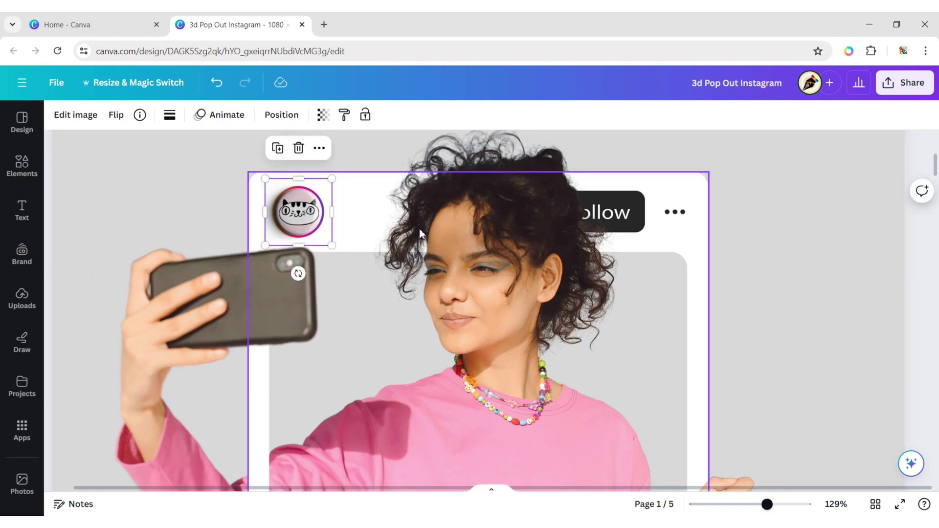
left_click(860, 234)
Set the background colour of page 1 to black
left_click(808, 246)
scroll(832, 270, "down", 7)
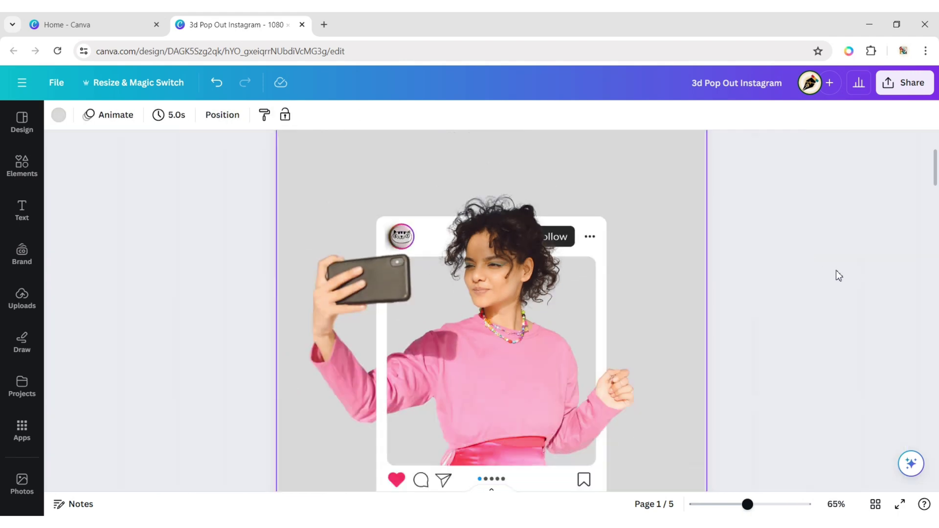
scroll(828, 273, "down", 2)
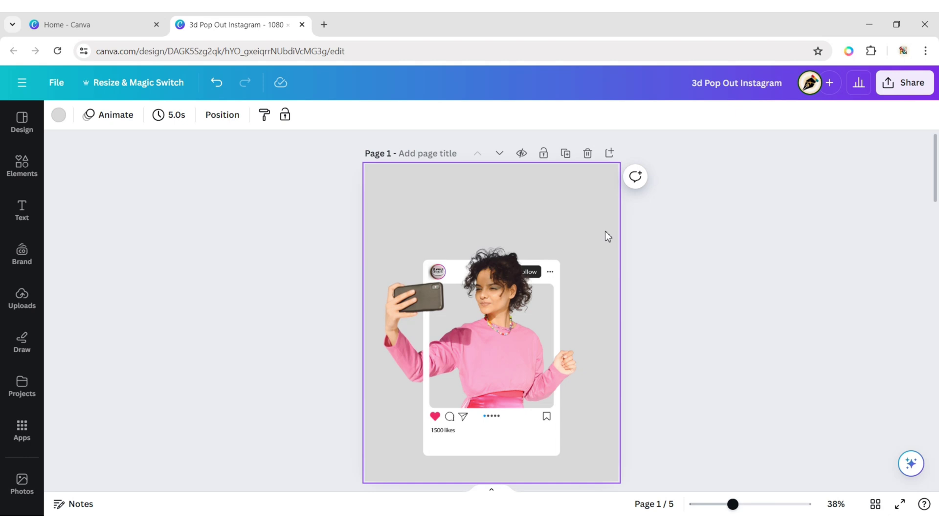
left_click(58, 115)
left_click(98, 187)
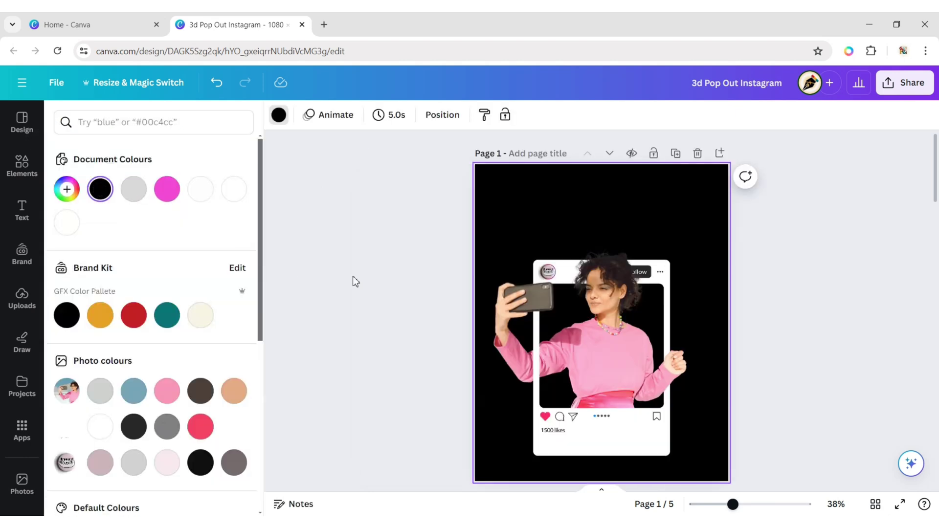
Search the photos for "pink background"
left_click(353, 276)
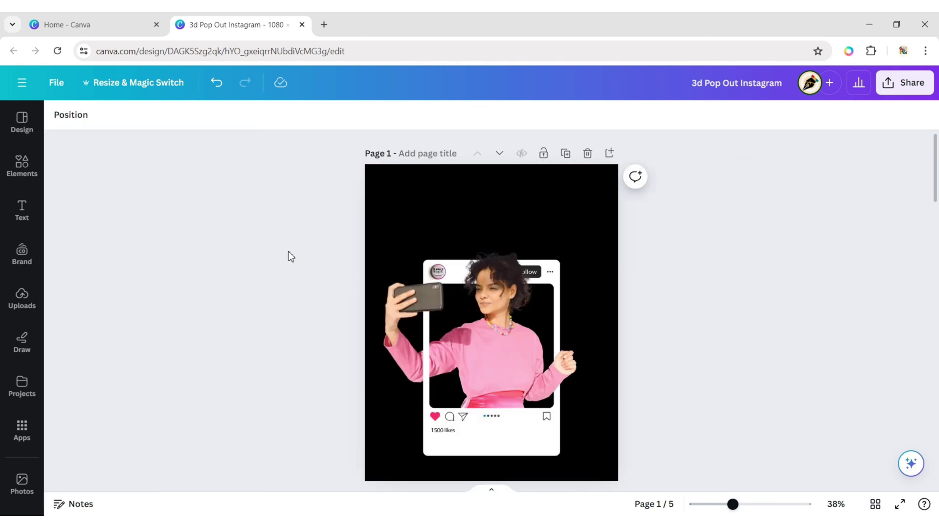
left_click(380, 210)
left_click(22, 483)
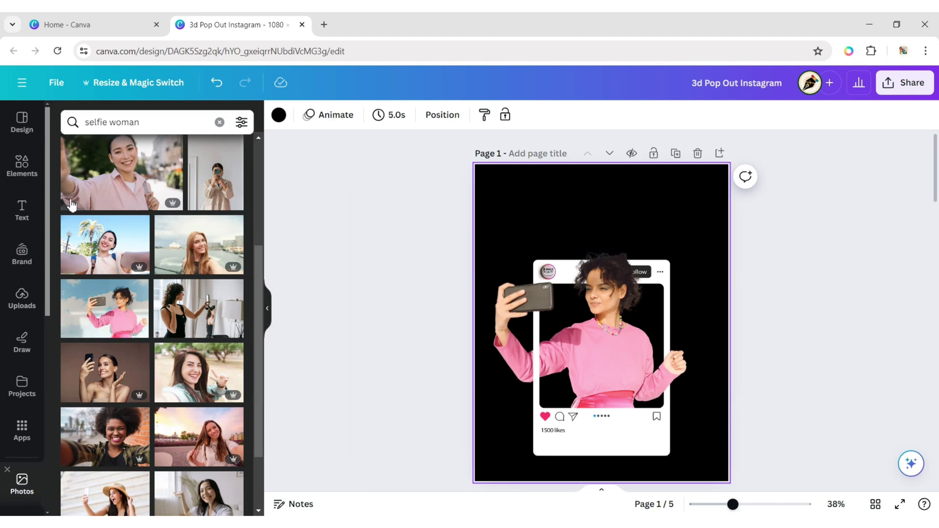
left_click(219, 124)
type("pink")
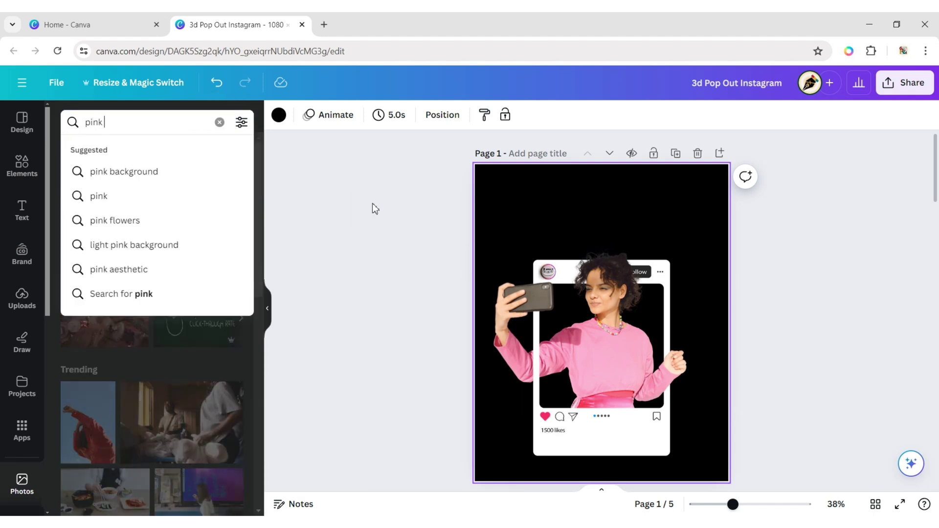
type(" backgr")
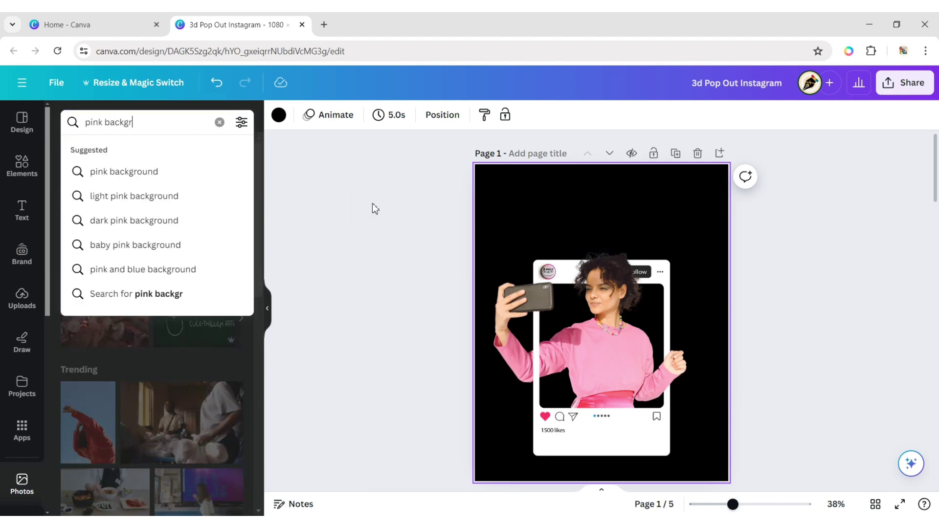
type("ound")
key("Return")
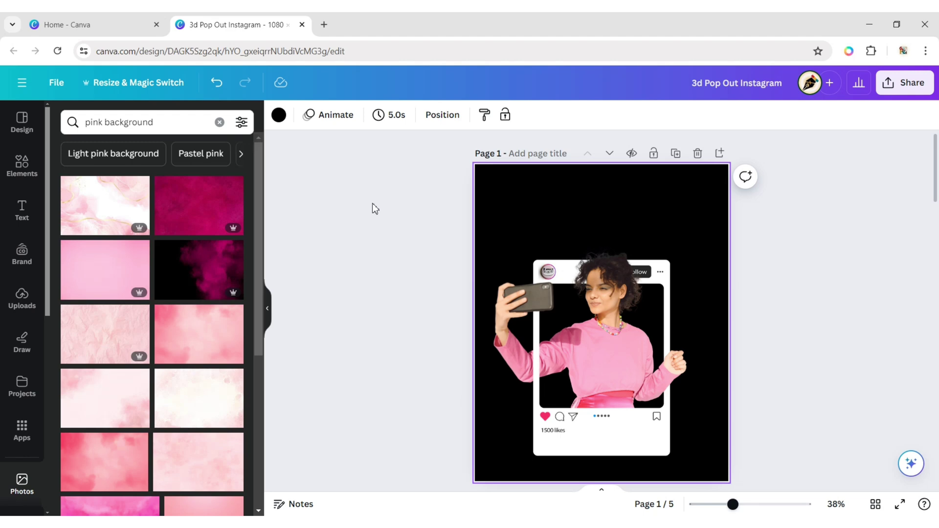
Add the square magenta light-burst photo with the white centre and make it the background of page 1
left_click_drag(257, 222, 248, 389)
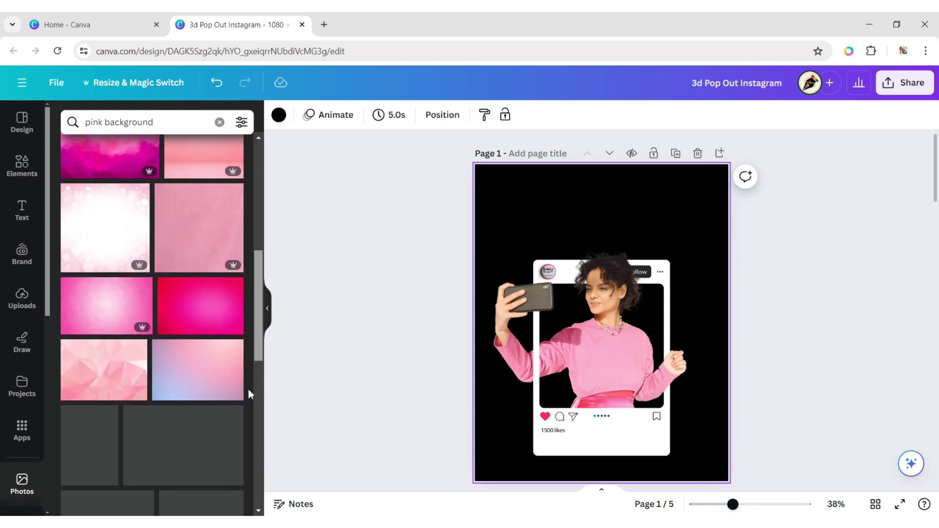
left_click_drag(259, 300, 261, 352)
left_click(213, 380)
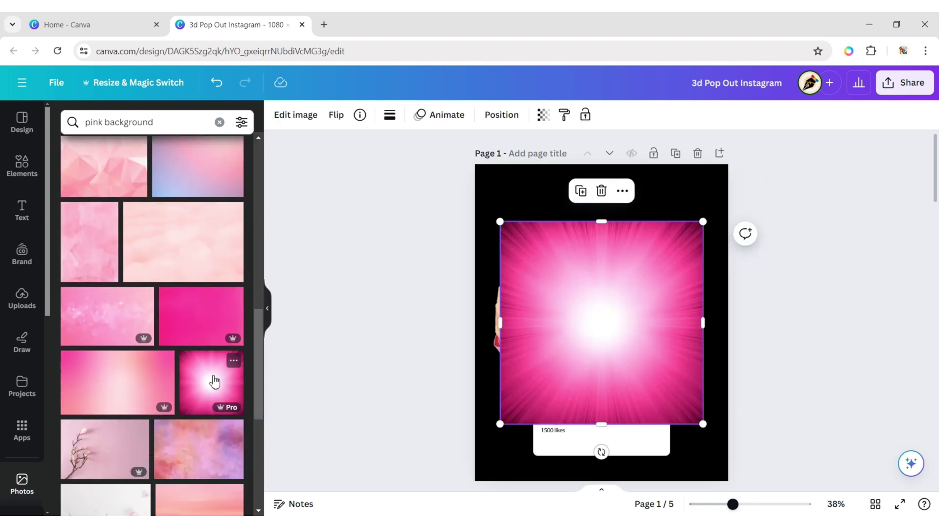
left_click(268, 309)
right_click(503, 230)
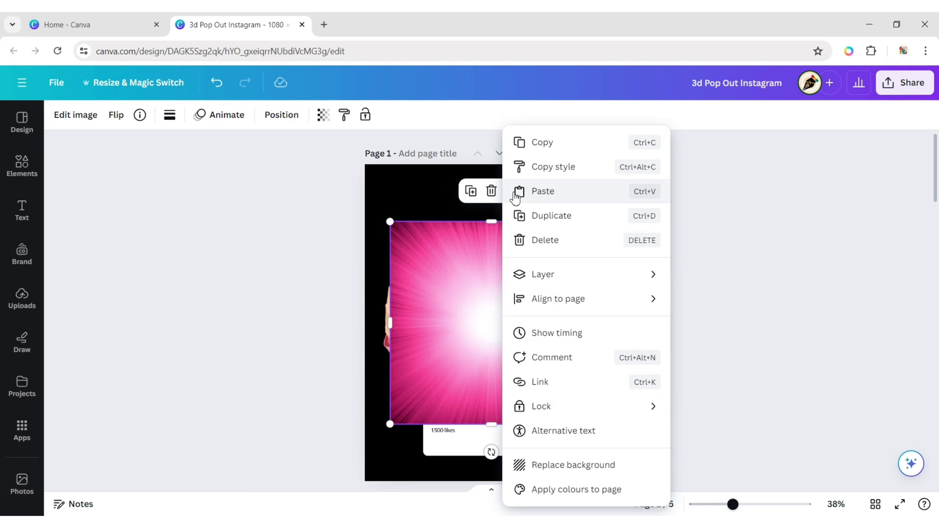
left_click(517, 464)
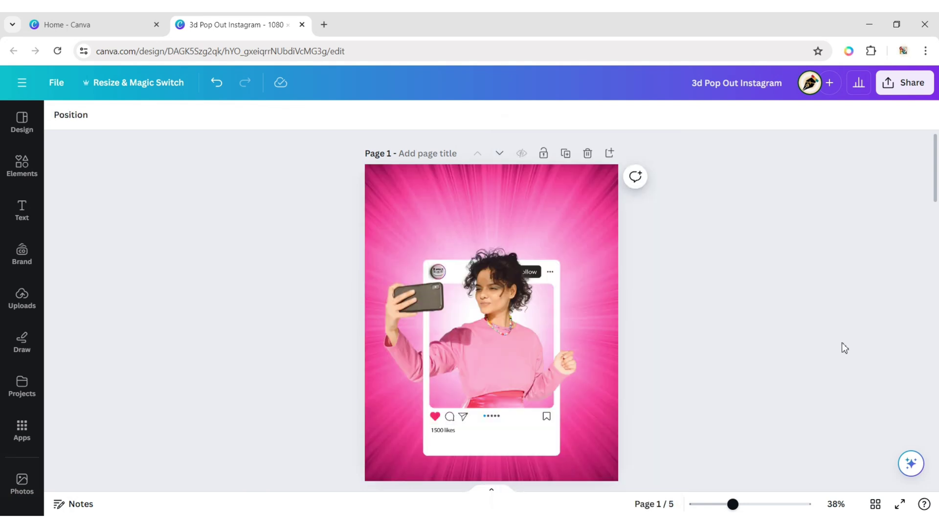
Set the transparency of the pink light-burst background image to 90
left_click(587, 205)
left_click(375, 116)
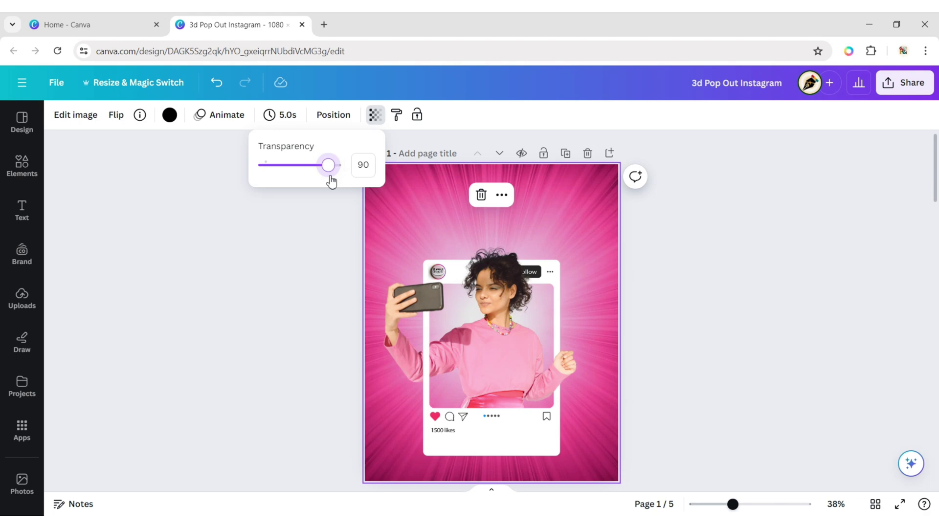
left_click(766, 241)
Search the graphics for "pink cloud" and add the soft, wispy pink cloud to the page
left_click(22, 167)
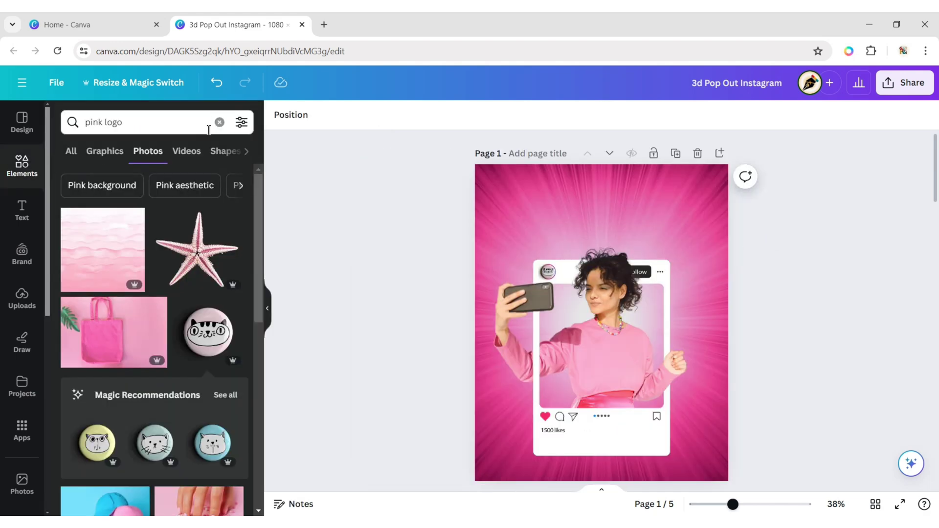
left_click(218, 121)
type("pink cloud")
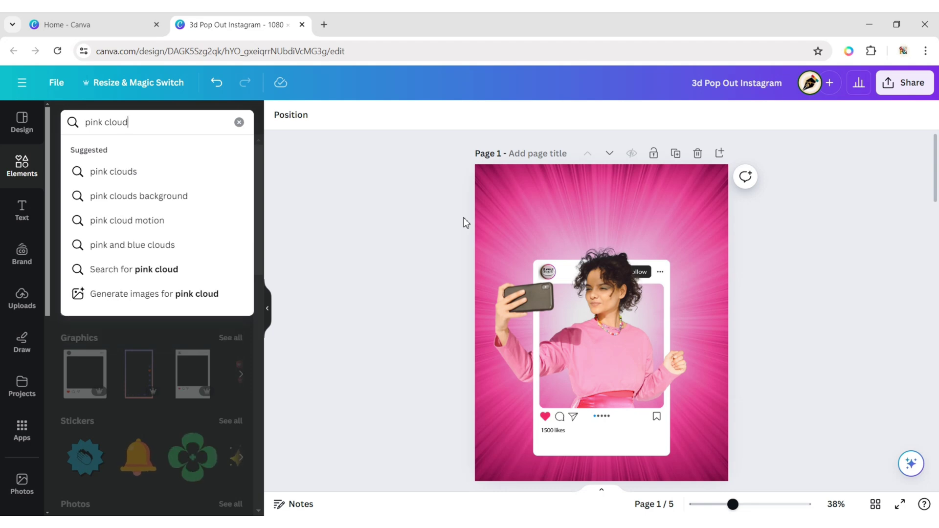
key("Return")
scroll(152, 343, "down", 3)
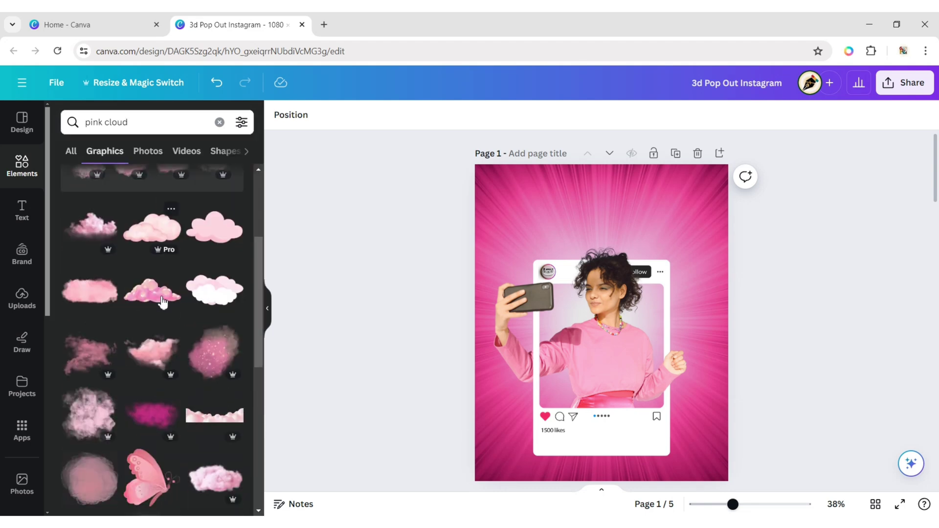
left_click(152, 350)
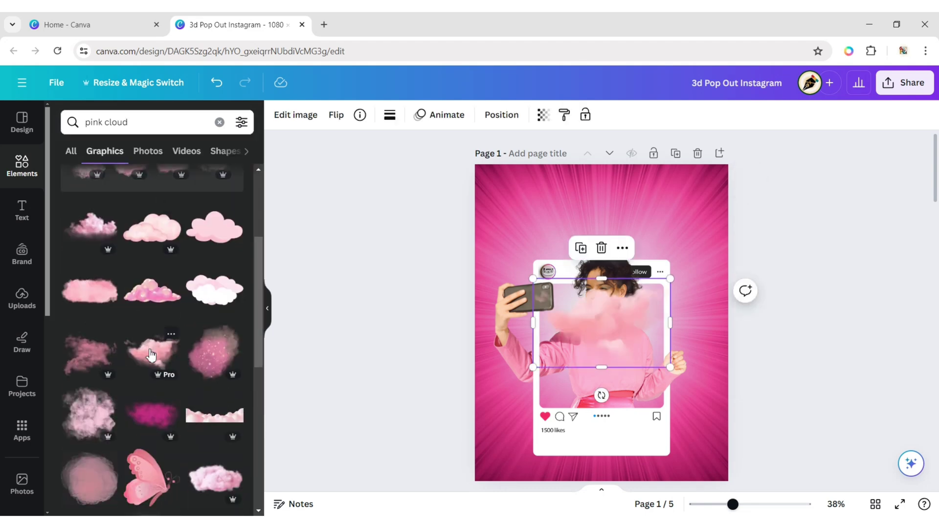
left_click(267, 309)
Resize the pink cloud, tilt it counterclockwise and place it over the right half of the post frame, extending past its edge
left_click_drag(561, 278, 591, 258)
left_click_drag(507, 398, 521, 395)
left_click_drag(495, 314, 512, 348)
left_click_drag(624, 392, 610, 385)
left_click_drag(526, 340, 536, 343)
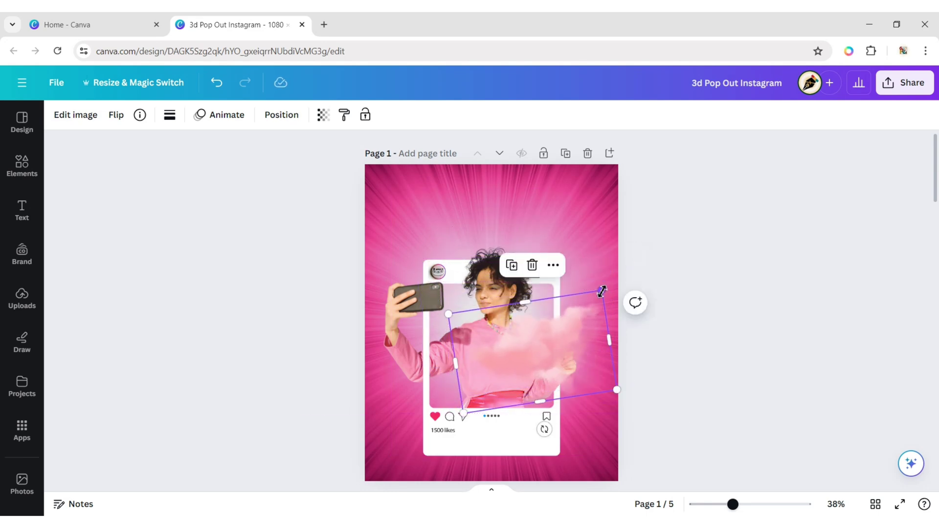
left_click_drag(545, 429, 553, 425)
Send the pink cloud to the back, behind the woman and the post frame, and enlarge it slightly
left_click(556, 256)
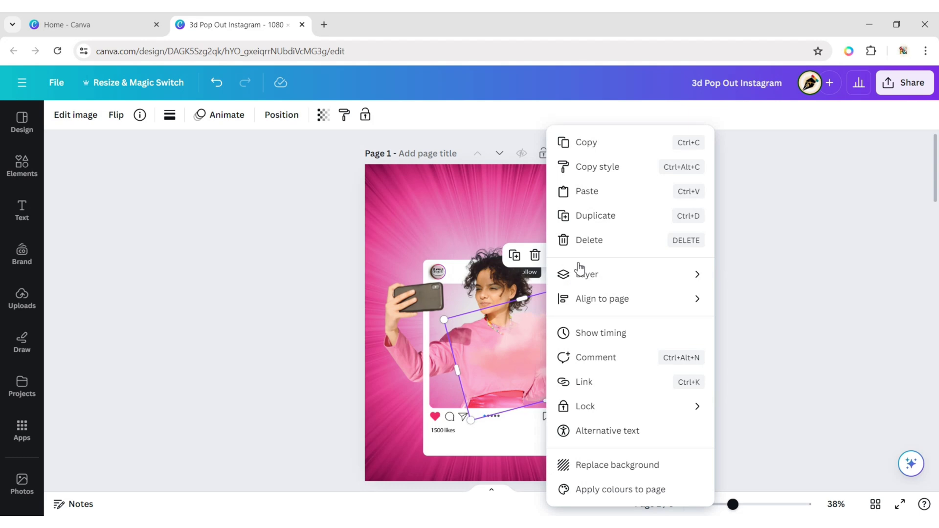
mouse_move(641, 279)
left_click(763, 350)
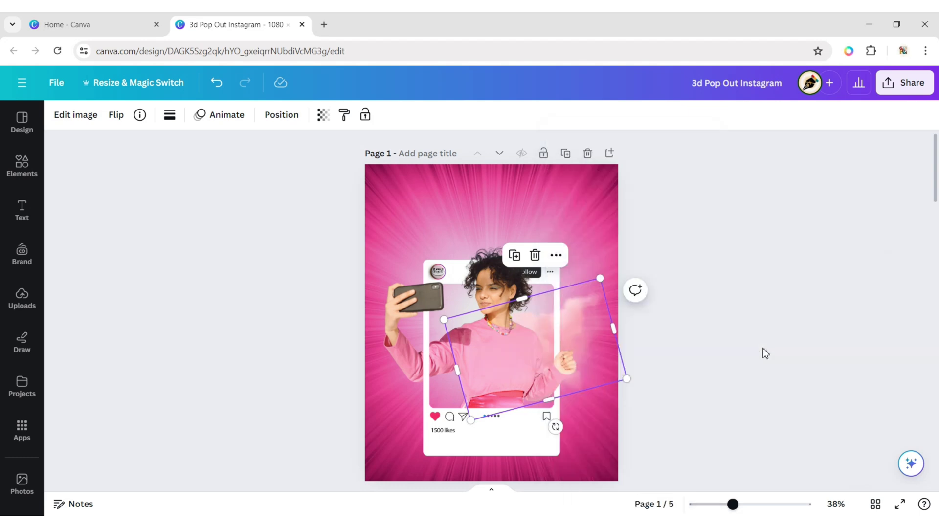
left_click_drag(600, 284, 612, 264)
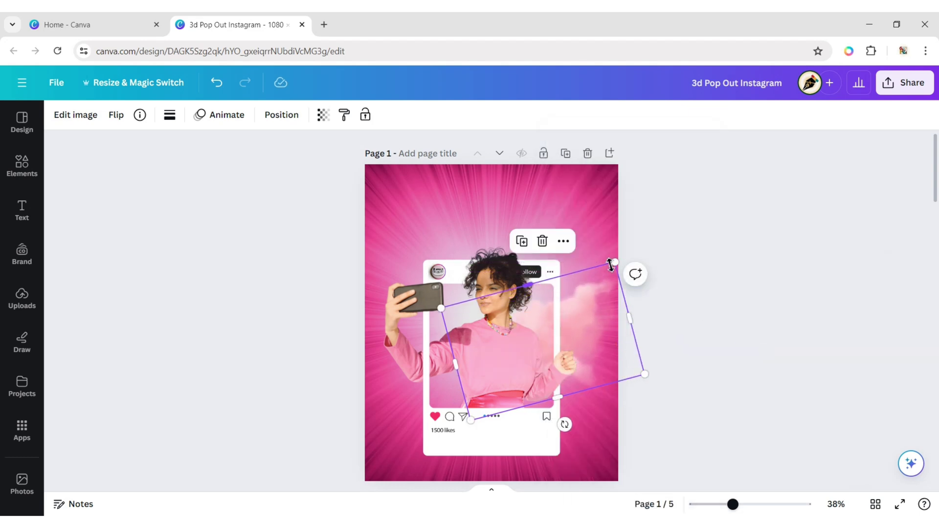
Duplicate the pink cloud, place the tilted copy at the lower left of the post frame and send it to the back
left_click(540, 319)
left_click_drag(594, 318, 470, 381)
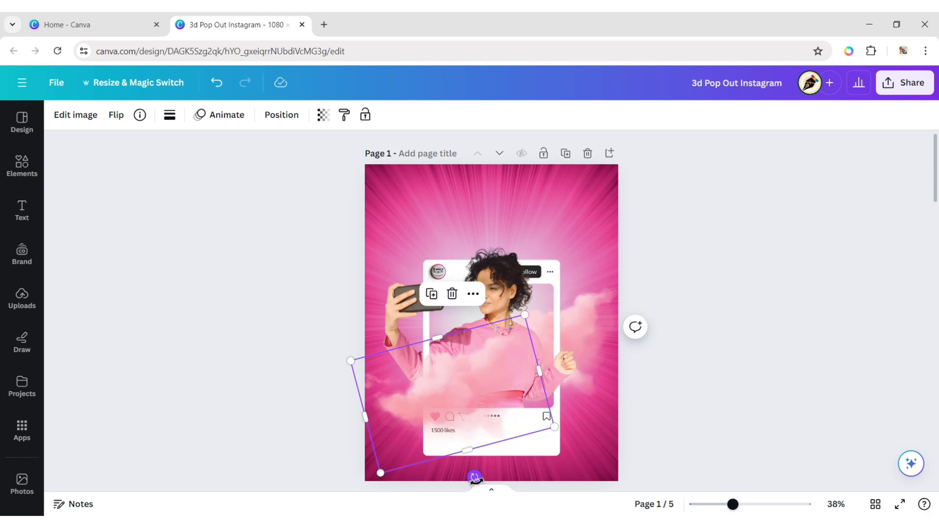
left_click_drag(474, 479, 471, 478)
left_click_drag(448, 391, 446, 374)
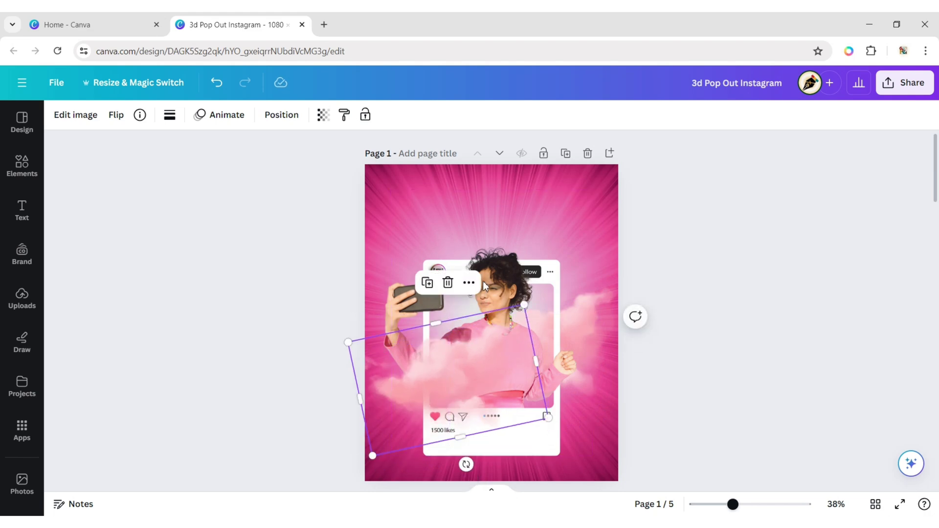
left_click(467, 283)
mouse_move(577, 273)
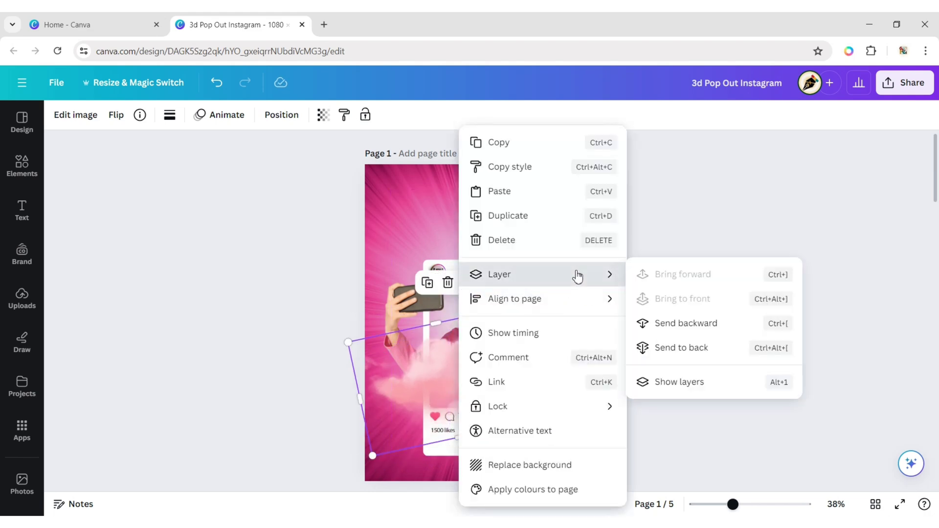
left_click(674, 348)
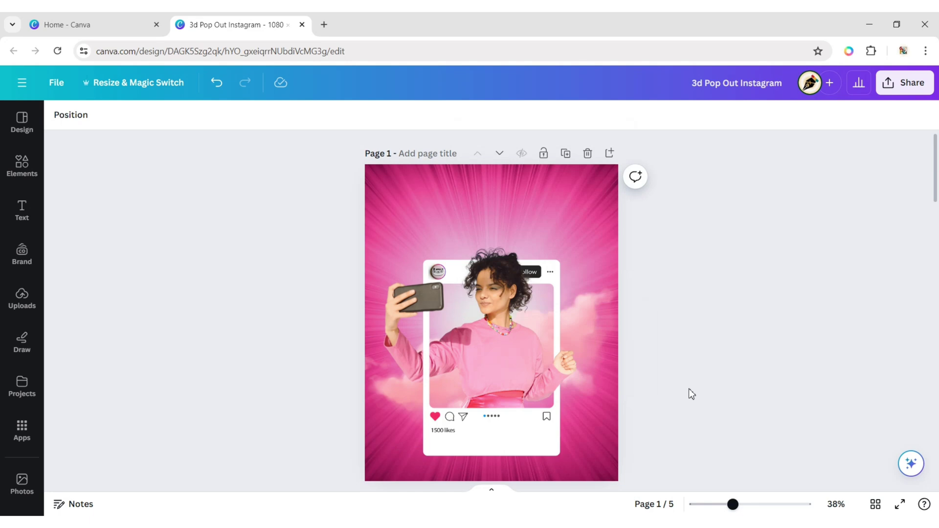
Browse the graphics recommended for the pink cloud and add the solid white butterfly with the pink glow
left_click(22, 169)
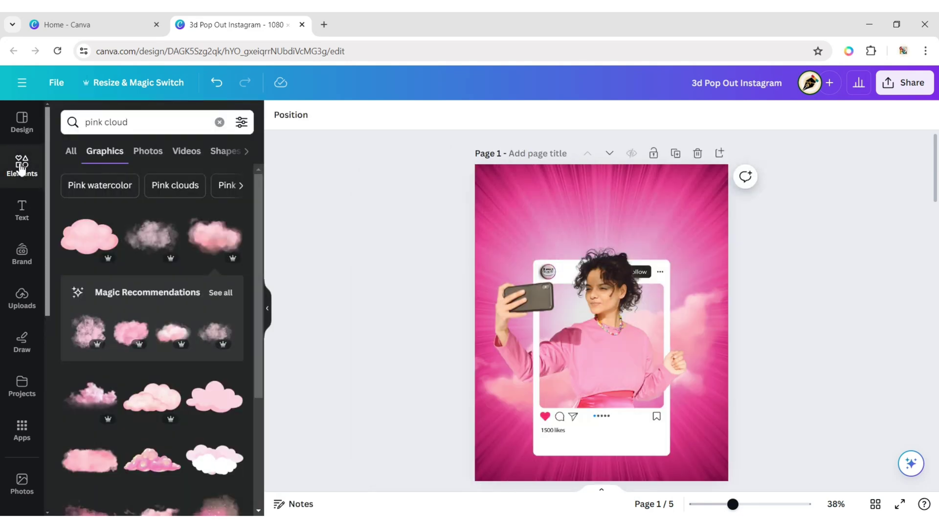
left_click(228, 294)
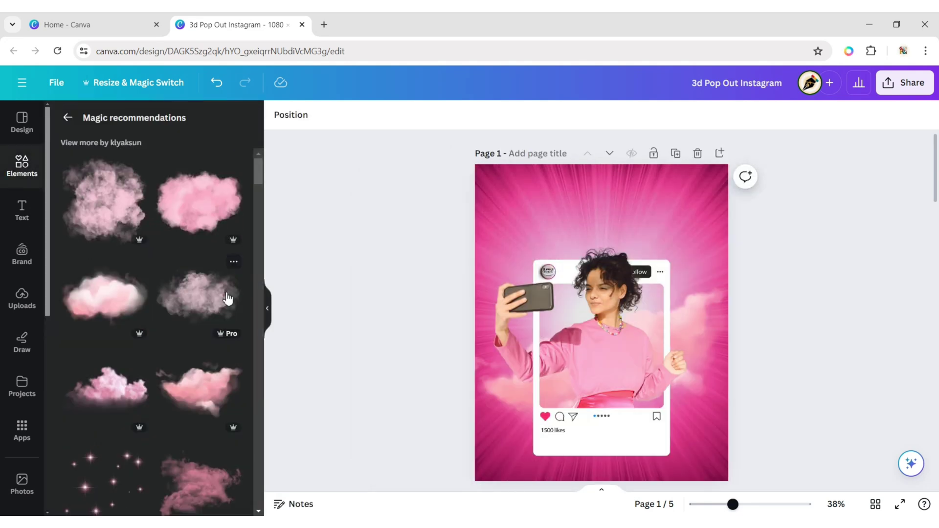
left_click_drag(261, 176, 267, 291)
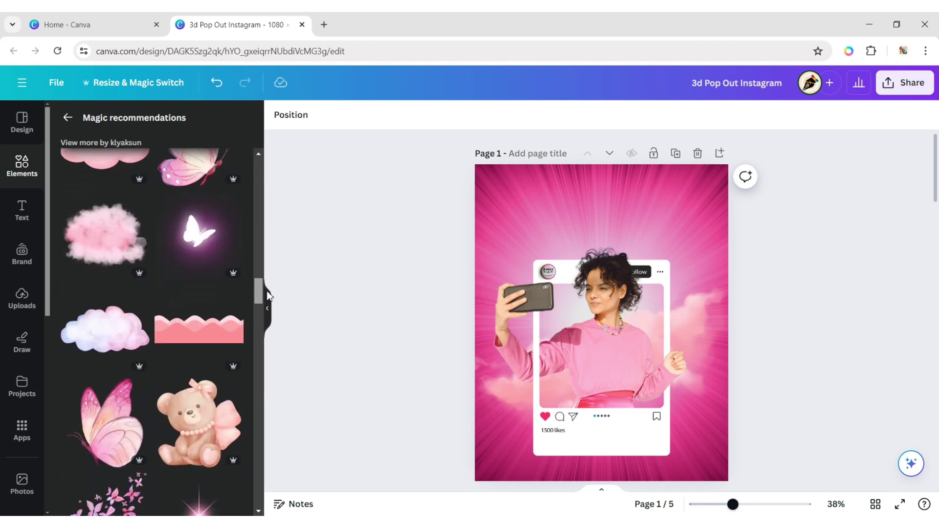
left_click(199, 234)
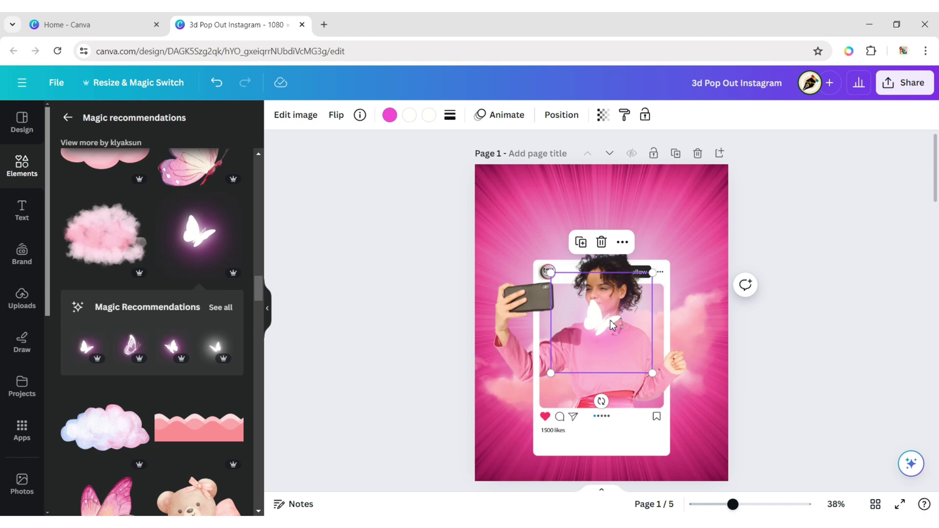
Shrink the glowing white butterfly and place it on the lower right corner of the post frame
left_click_drag(610, 320, 668, 444)
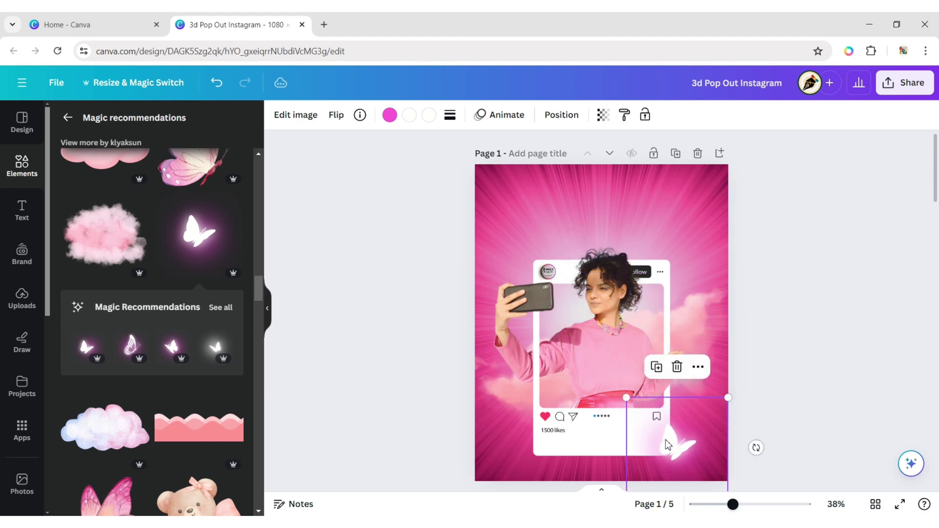
left_click_drag(627, 398, 638, 409)
left_click_drag(684, 453, 667, 450)
left_click(883, 403)
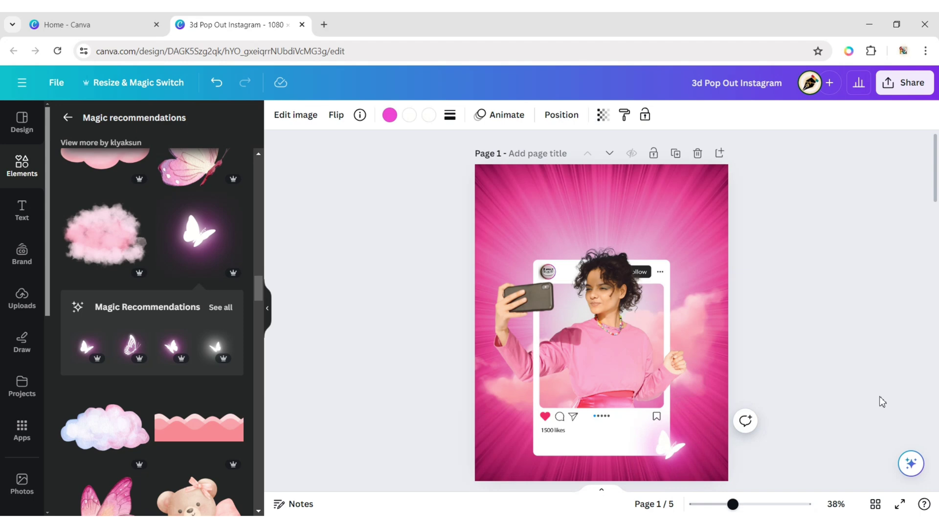
Add the glowing outlined butterfly from the related recommendations, placing it small and slightly tilted just above the phone
left_click(221, 308)
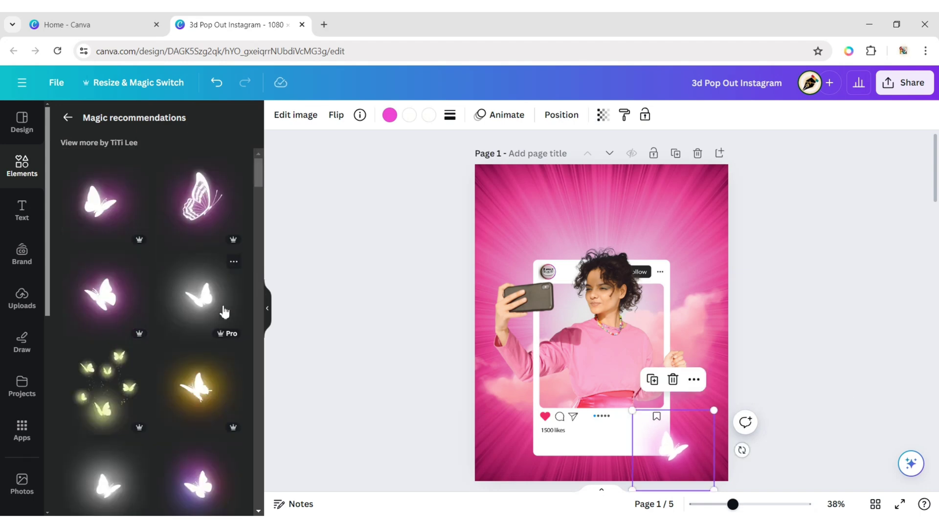
left_click(198, 215)
left_click_drag(610, 331, 550, 220)
left_click_drag(521, 241, 529, 246)
key("Left")
key("Left")
key("Left")
key("Left")
key("Left")
key("Down")
key("Down")
key("Down")
key("Down")
key("Down")
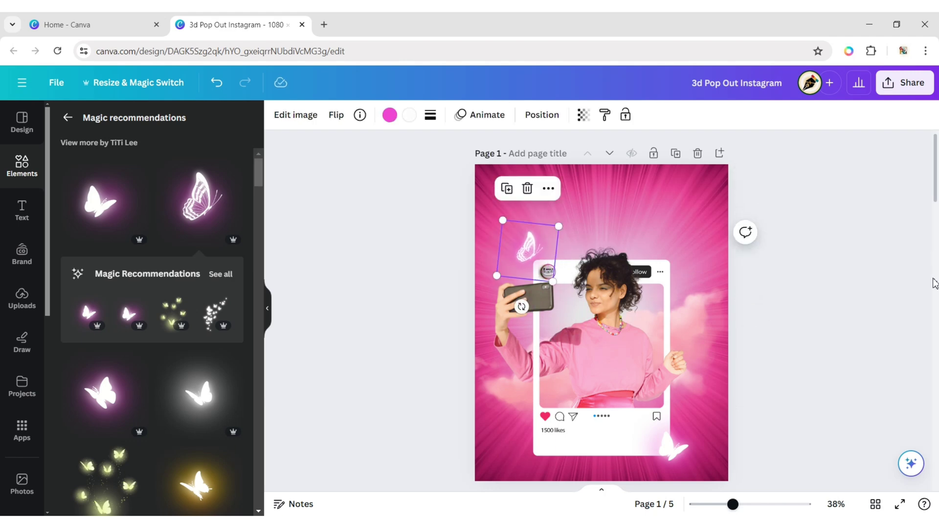
left_click(431, 348)
Search the graphics for "pink glitter" and add the pink sparkle cluster to the page
left_click(67, 118)
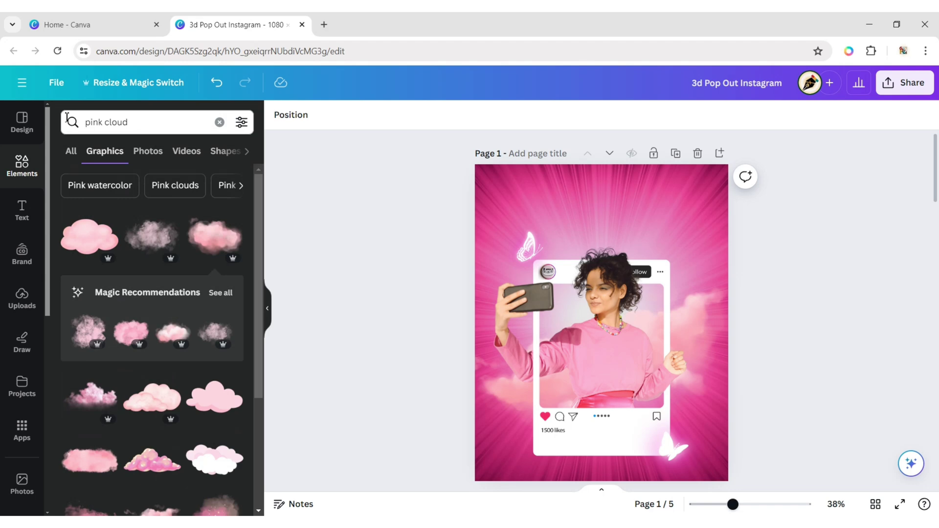
left_click(227, 124)
type("pink gl")
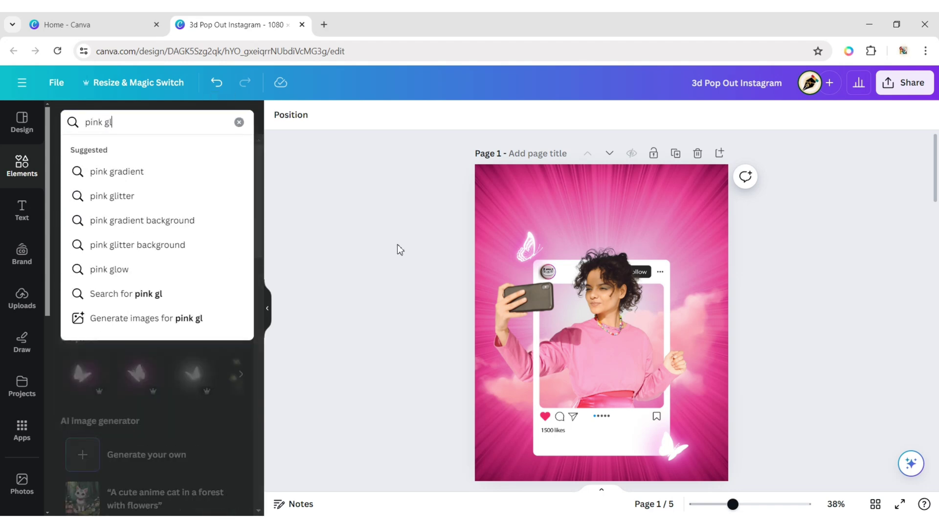
type("itter")
key("Return")
left_click(104, 151)
scroll(248, 311, "down", 5)
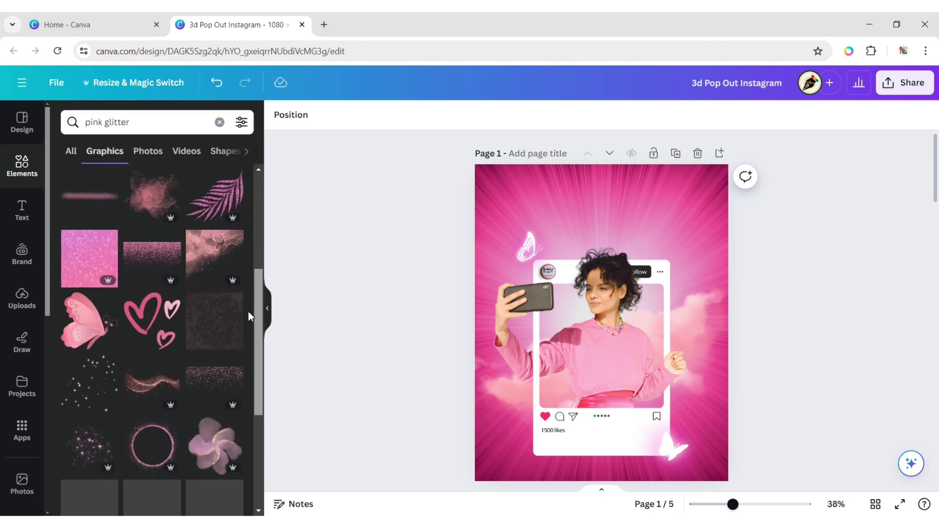
scroll(248, 331, "down", 2)
left_click(90, 347)
Place the sparkle graphic across the upper part of the page around the woman's head and send it to the back
left_click(267, 310)
left_click_drag(498, 329, 499, 287)
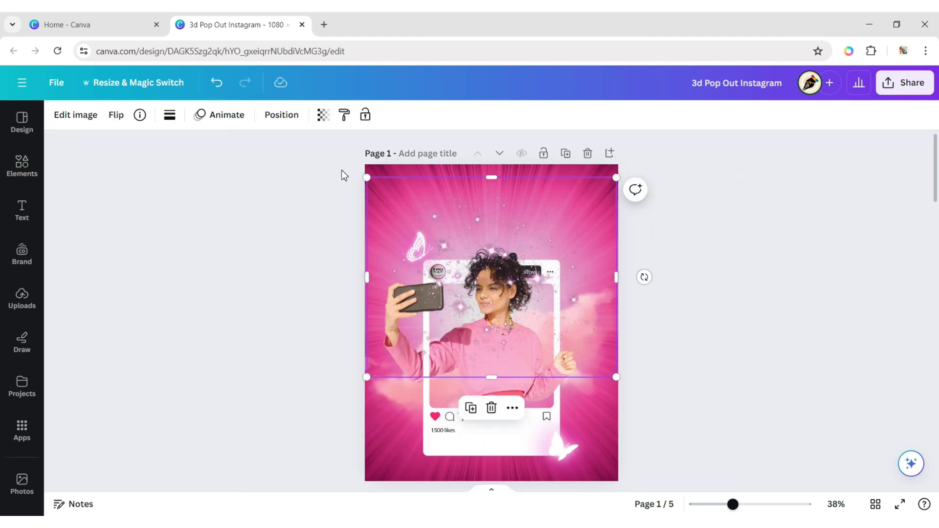
left_click(281, 115)
left_click(178, 172)
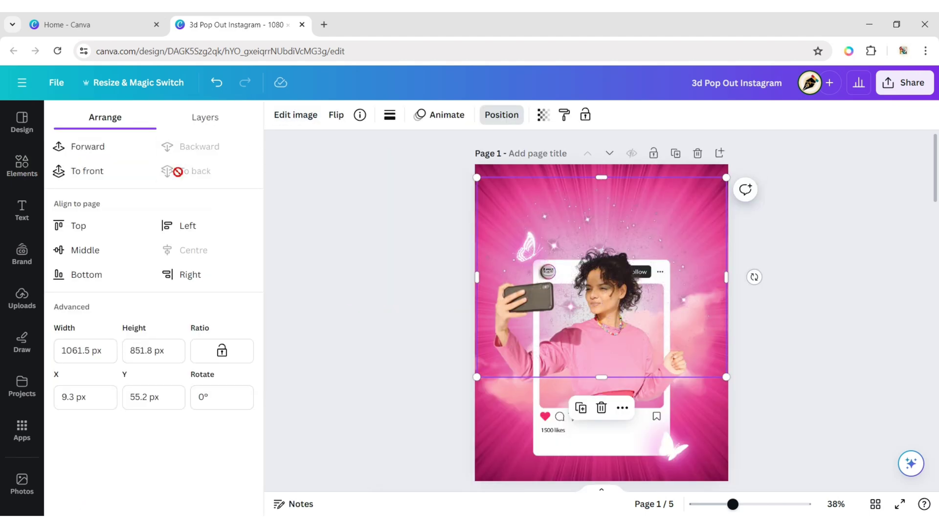
Shift the woman, post frame, clouds and butterflies together slightly down the page to leave more room above them
left_click(358, 299)
left_click_drag(279, 203, 798, 467)
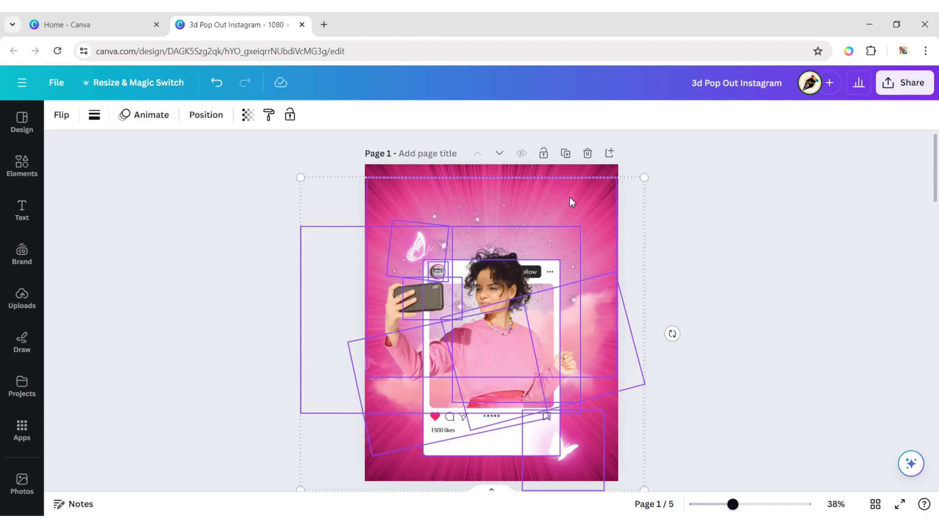
left_click_drag(521, 290, 524, 307)
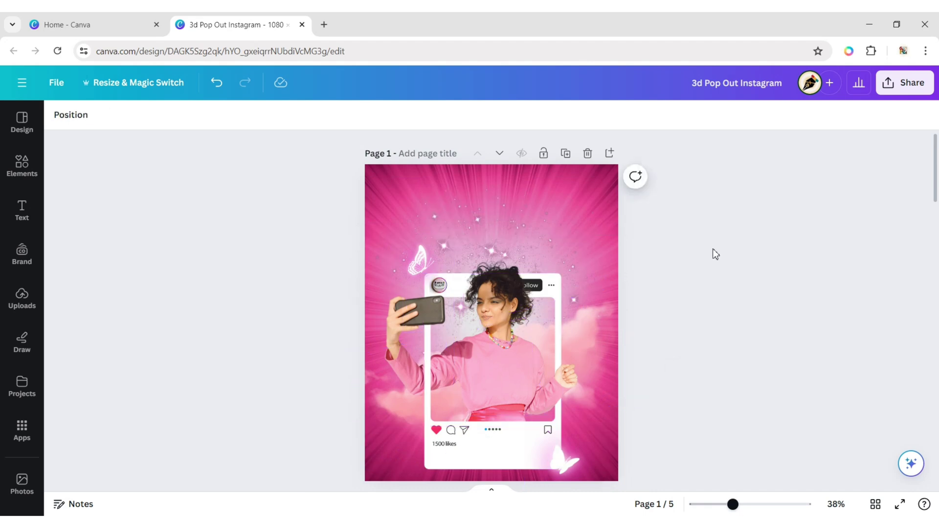
Add the recently used "Trending" font combination and place it across the upper part of the page above the woman
left_click(22, 211)
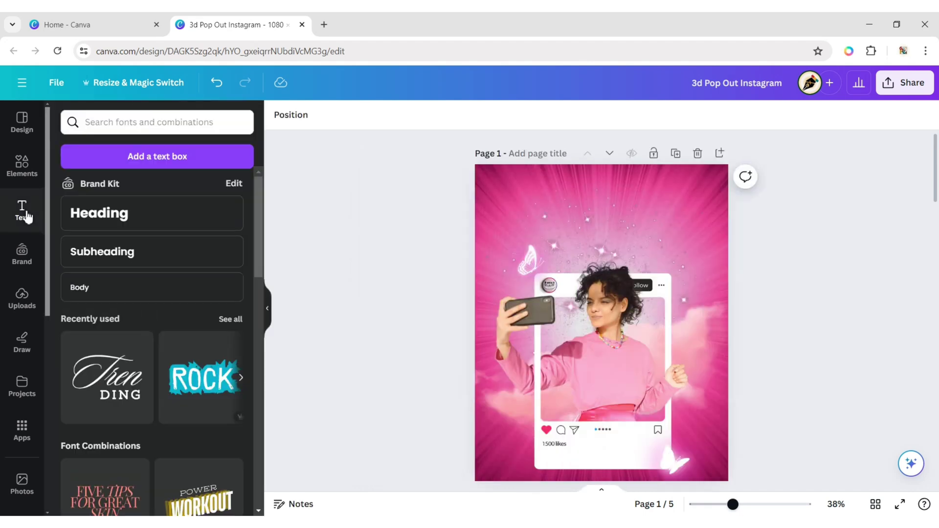
left_click(106, 377)
left_click(267, 308)
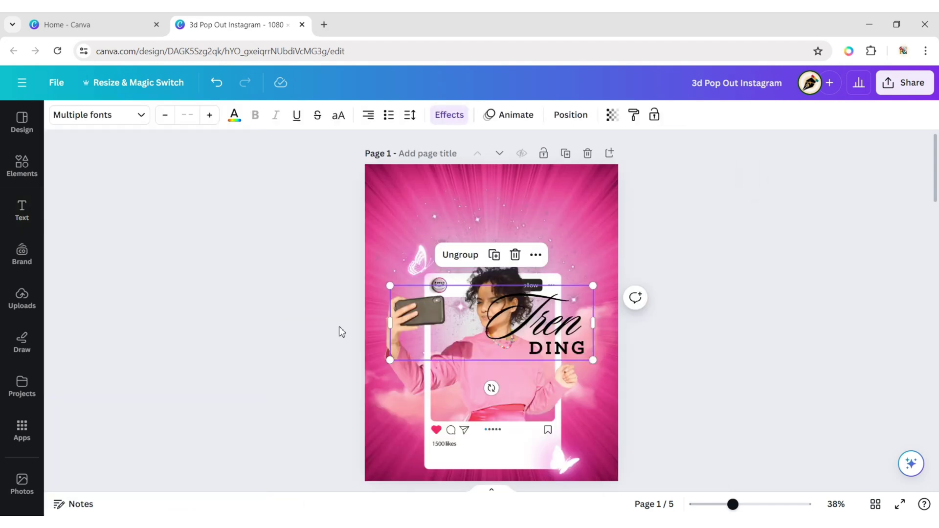
left_click_drag(567, 334, 494, 208)
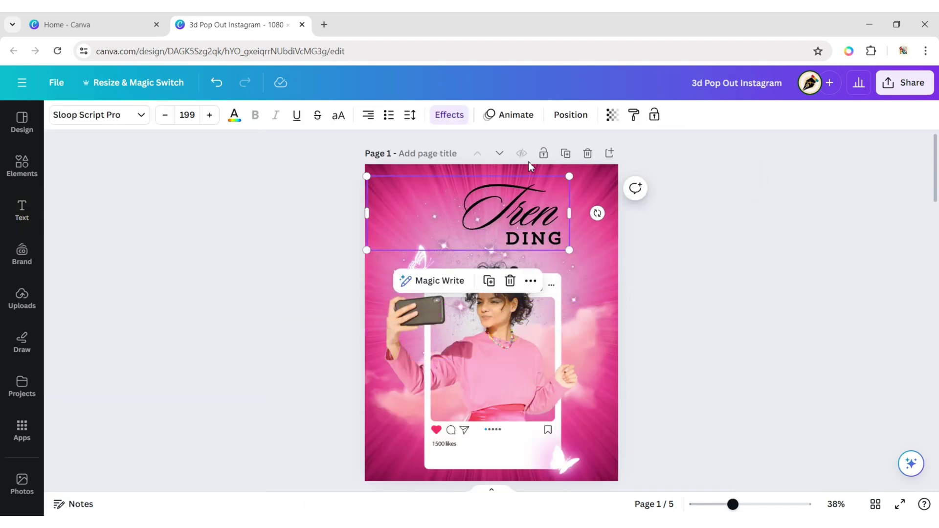
Change the alignment of both the "Tren" and "DING" text lines from right to justified
left_click(368, 115)
left_click(531, 246)
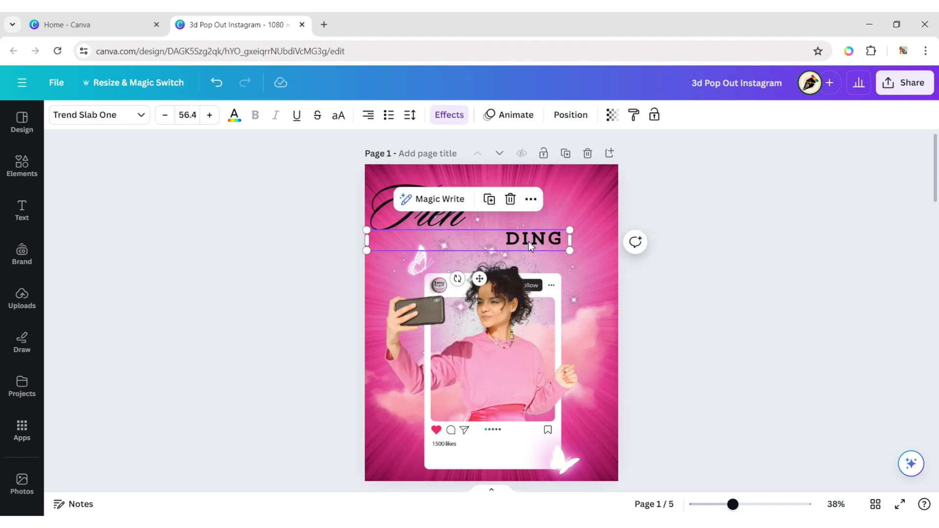
left_click(372, 119)
left_click(717, 348)
Replace the script text "Tren" with "Time to take a" and widen its text box so it fits on one line
double_click(422, 210)
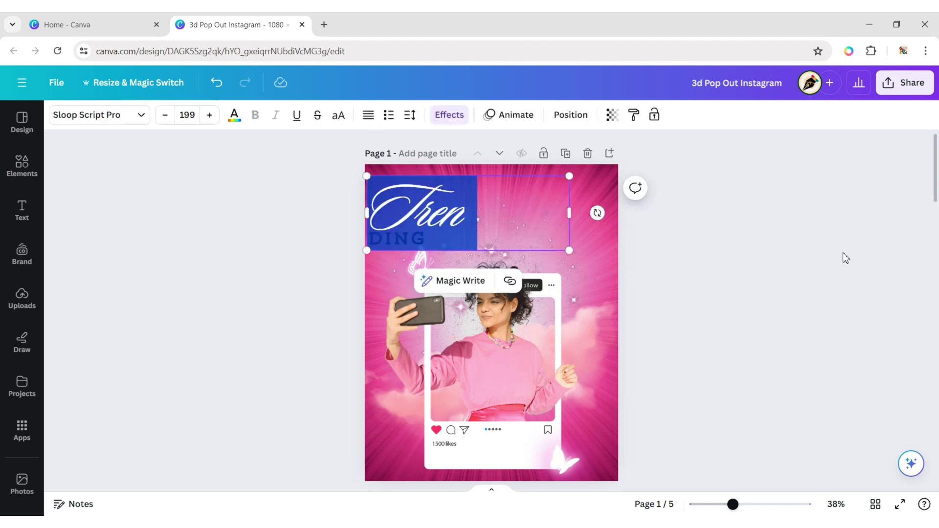
type("Time")
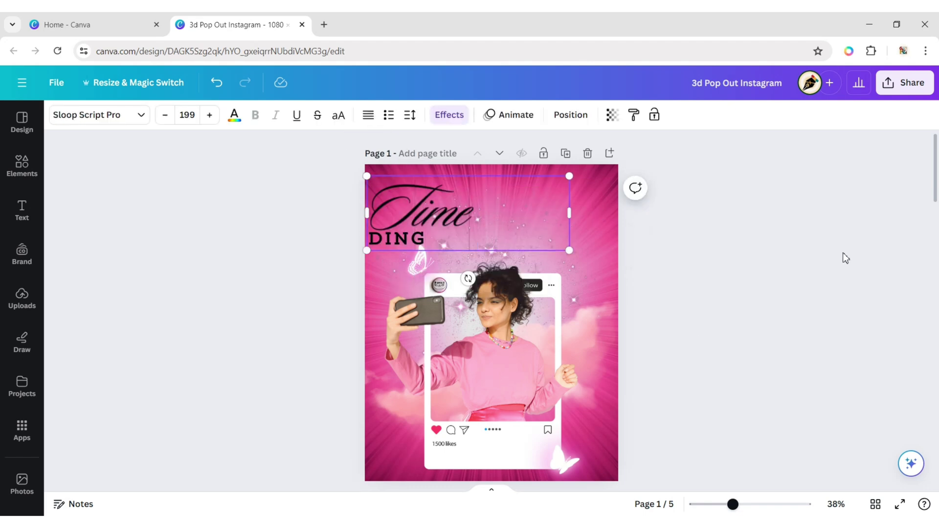
type(" to take a")
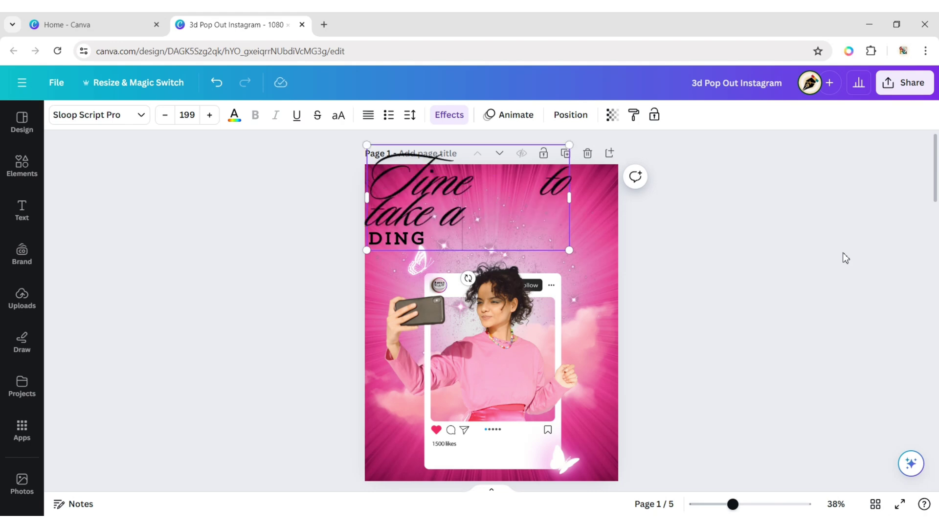
left_click(864, 272)
left_click(560, 195)
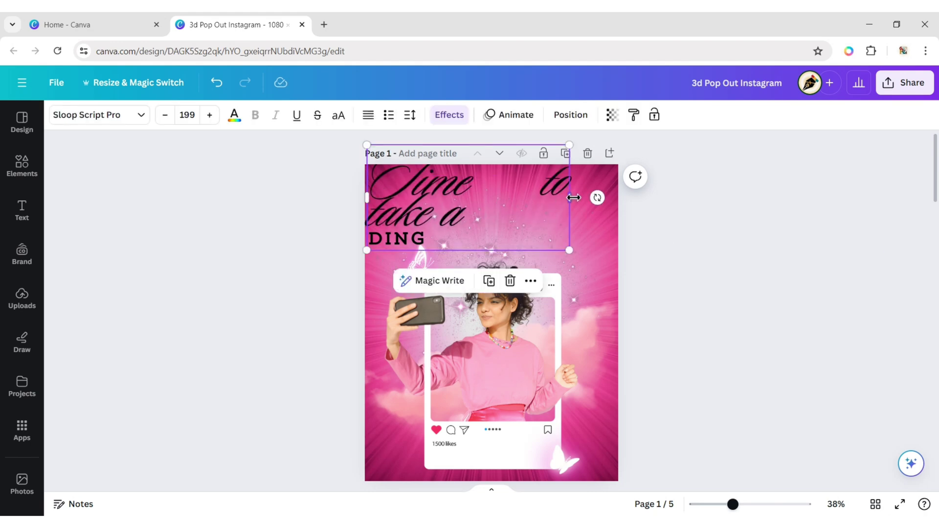
left_click_drag(573, 197, 633, 200)
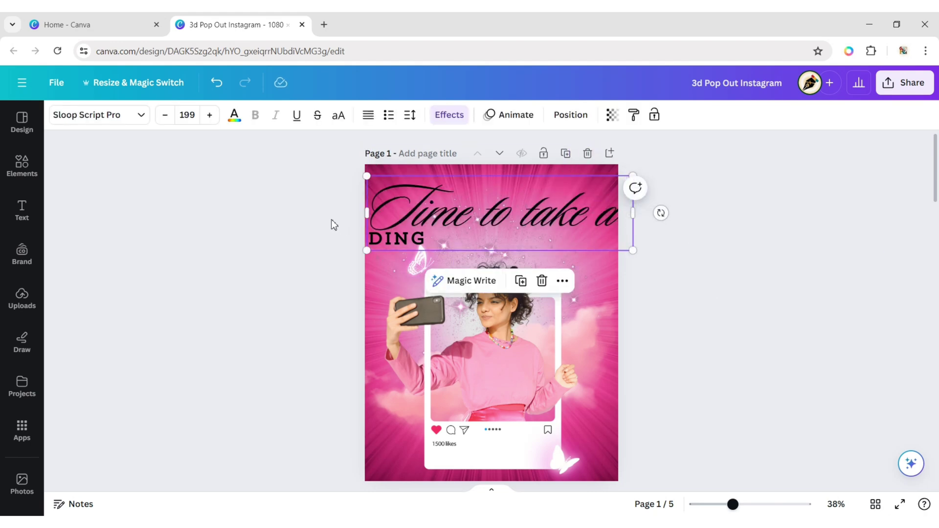
Set the "Time to take a" text to size 160 and move it up near the page's upper edge
left_click(191, 117)
type("160")
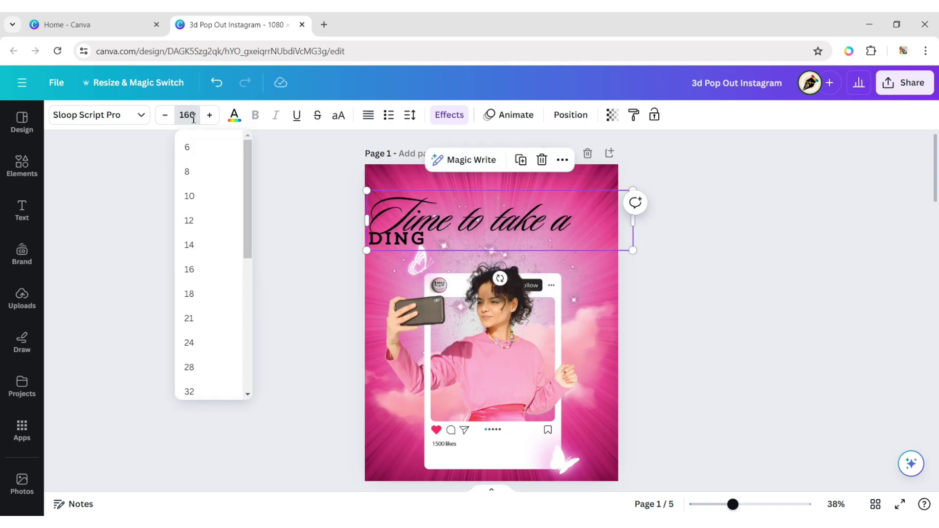
key("Return")
left_click_drag(484, 227, 503, 205)
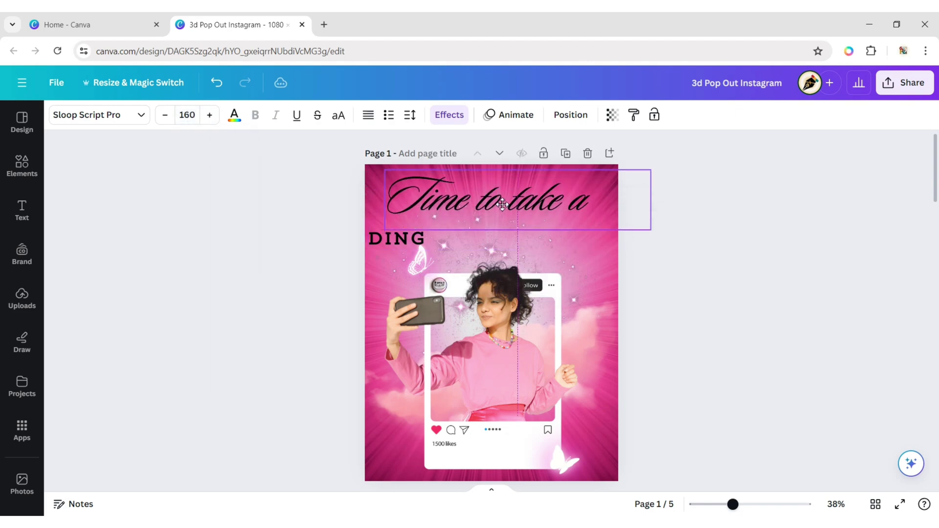
Replace the slab text "DING" with "SELFIE" and align it right within its text box
left_click(404, 239)
left_click(404, 240)
type("SELFIE")
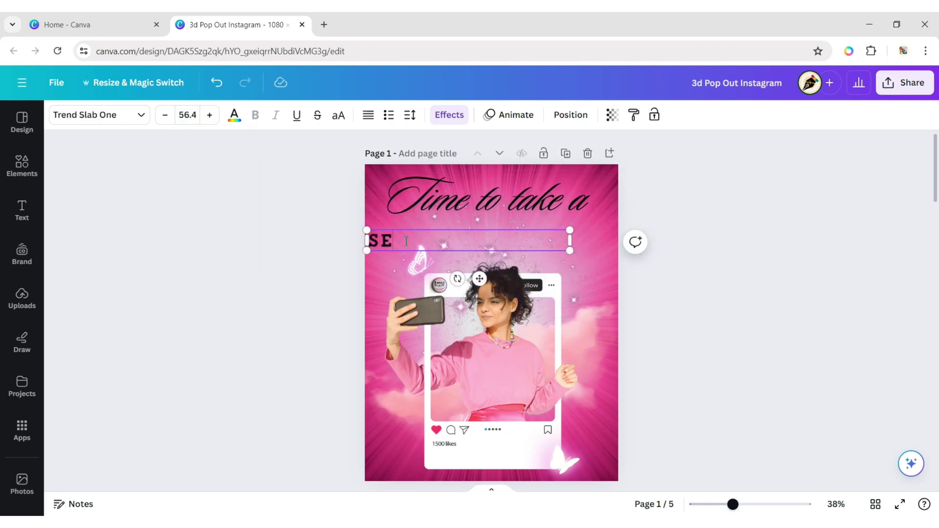
left_click(368, 116)
left_click(367, 115)
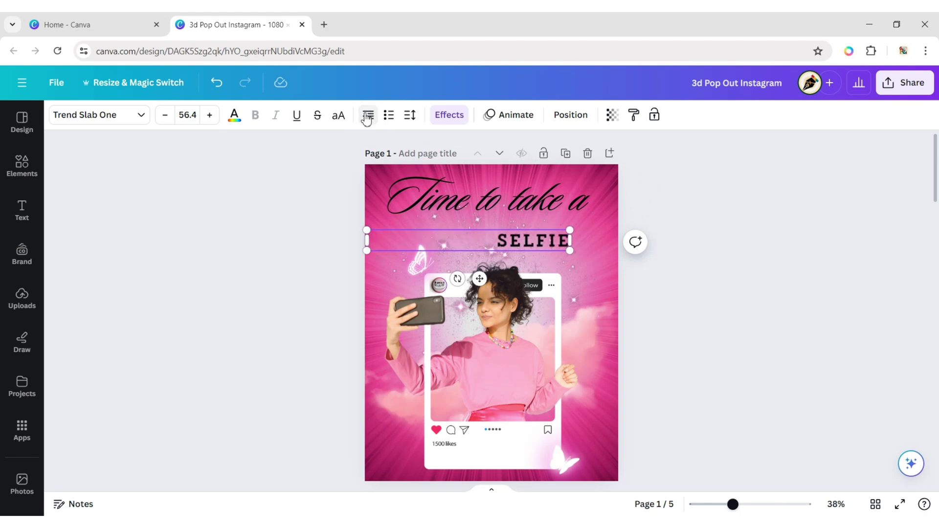
Set "SELFIE" to font size 60 and position the two headline lines so it sits closely beneath the end of the script line
left_click(199, 115)
type("60")
key("Return")
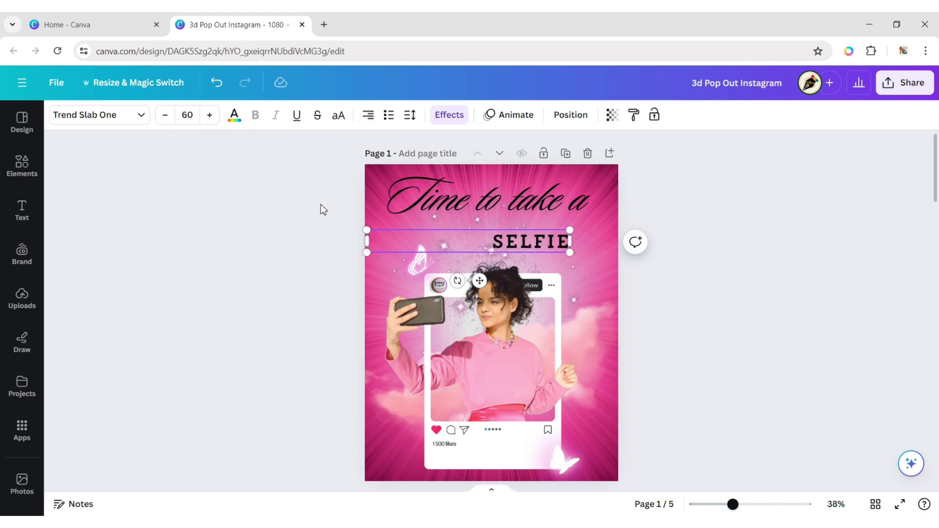
left_click_drag(559, 242, 552, 209)
left_click(551, 201, "shift")
left_click(794, 325)
Recolour both the "Time to take a" and "SELFIE" text lines to the off-white document colour #fffffe
left_click(542, 205)
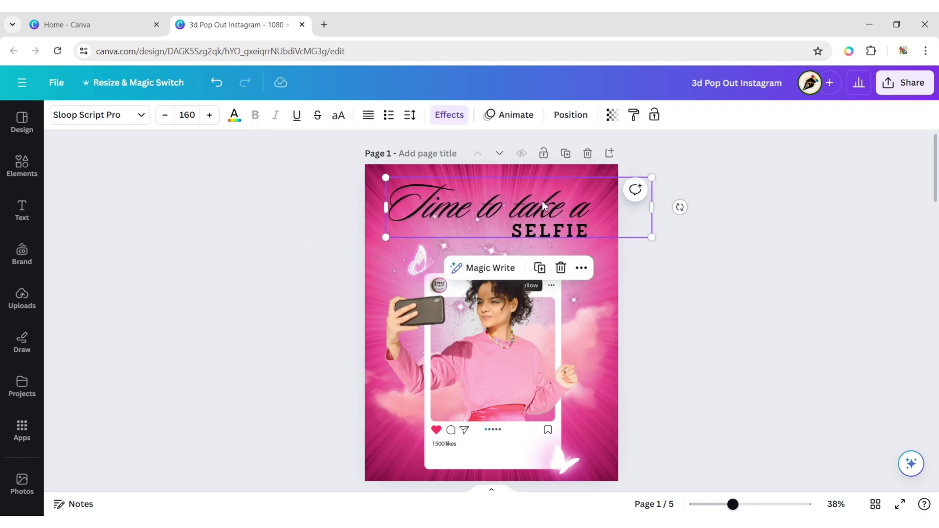
left_click(235, 115)
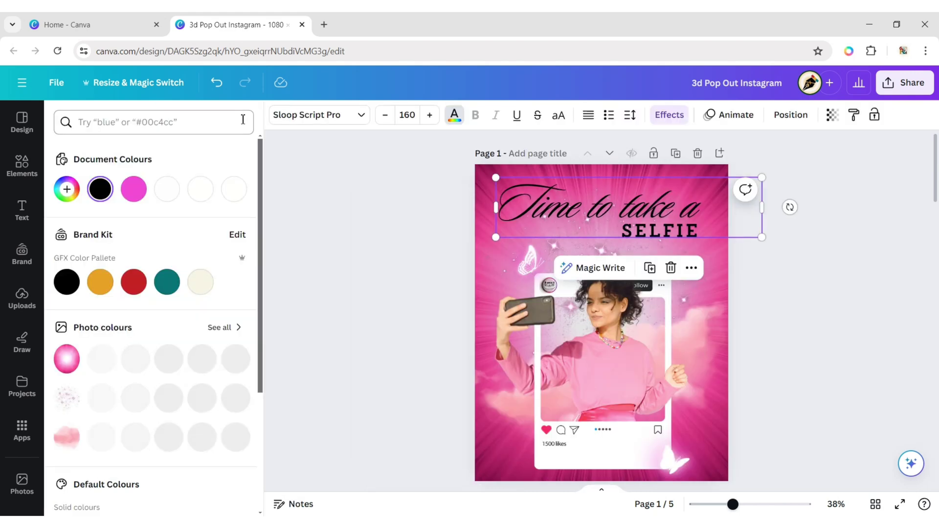
left_click(233, 190)
left_click(636, 236)
left_click(234, 190)
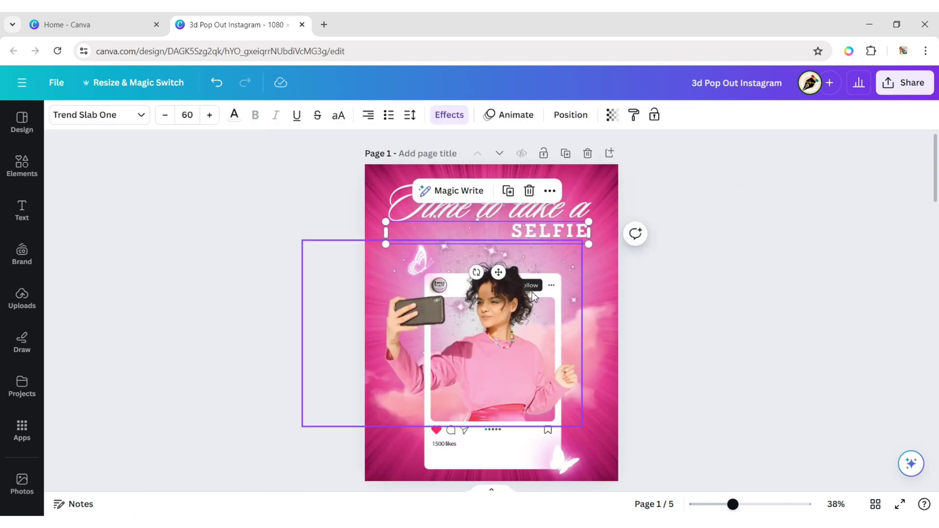
left_click(782, 301)
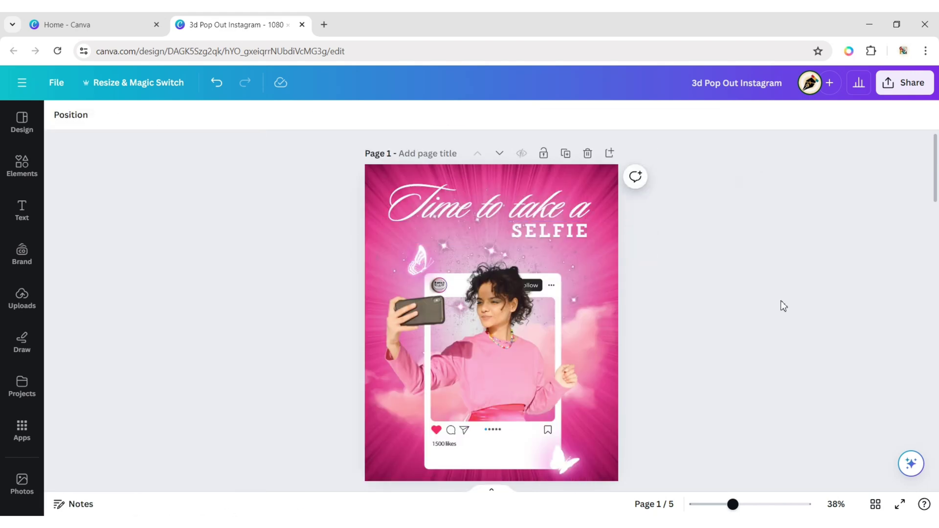